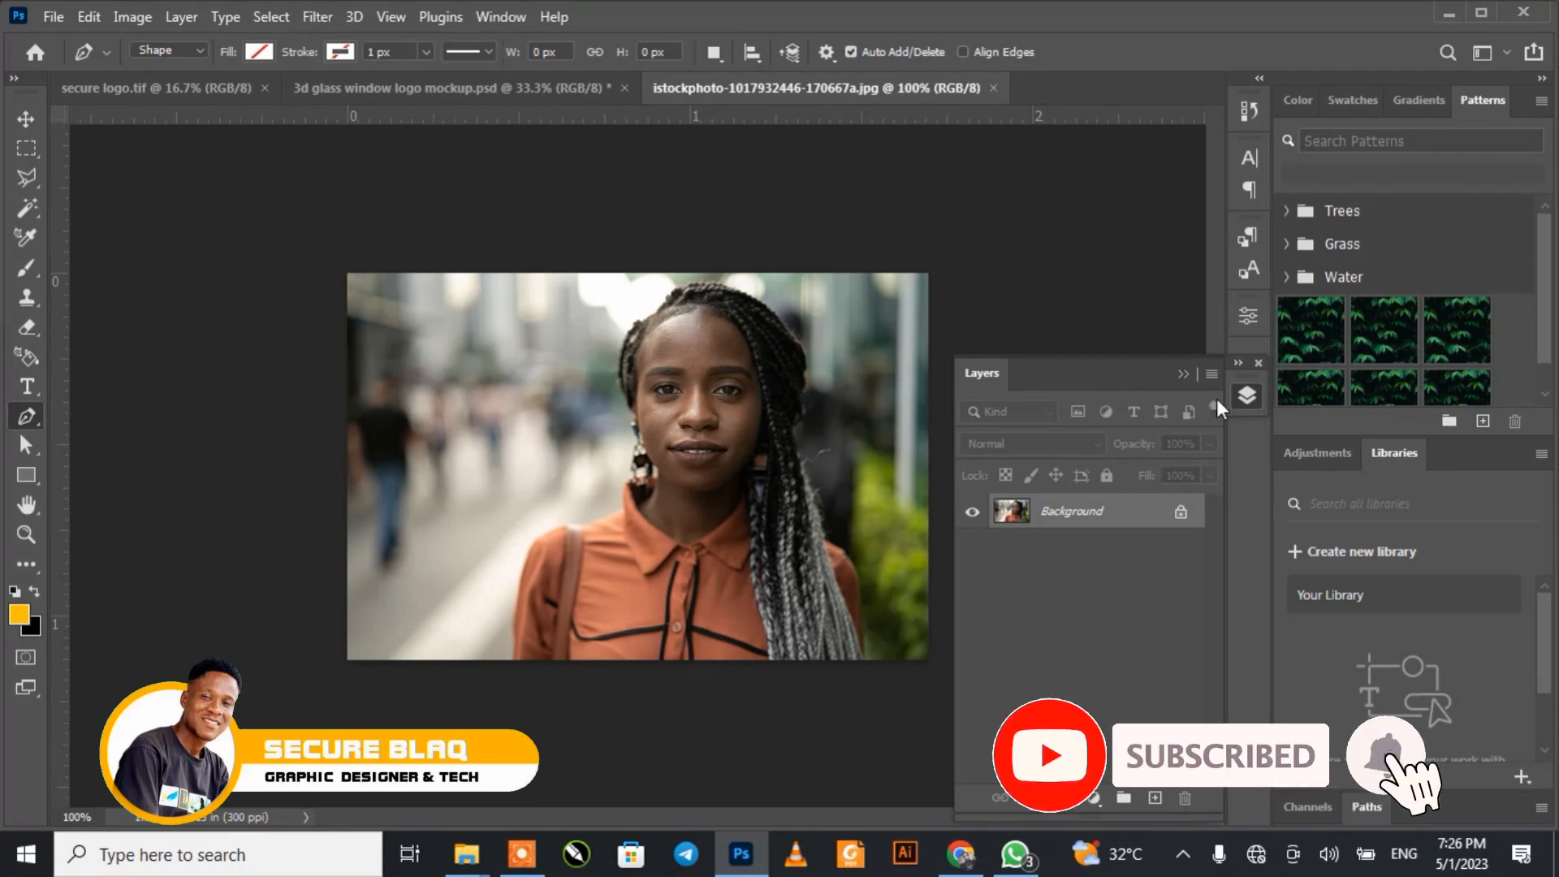
# Step: Unlock the Background layer so the photo becomes editable
pyautogui.click(1184, 374)
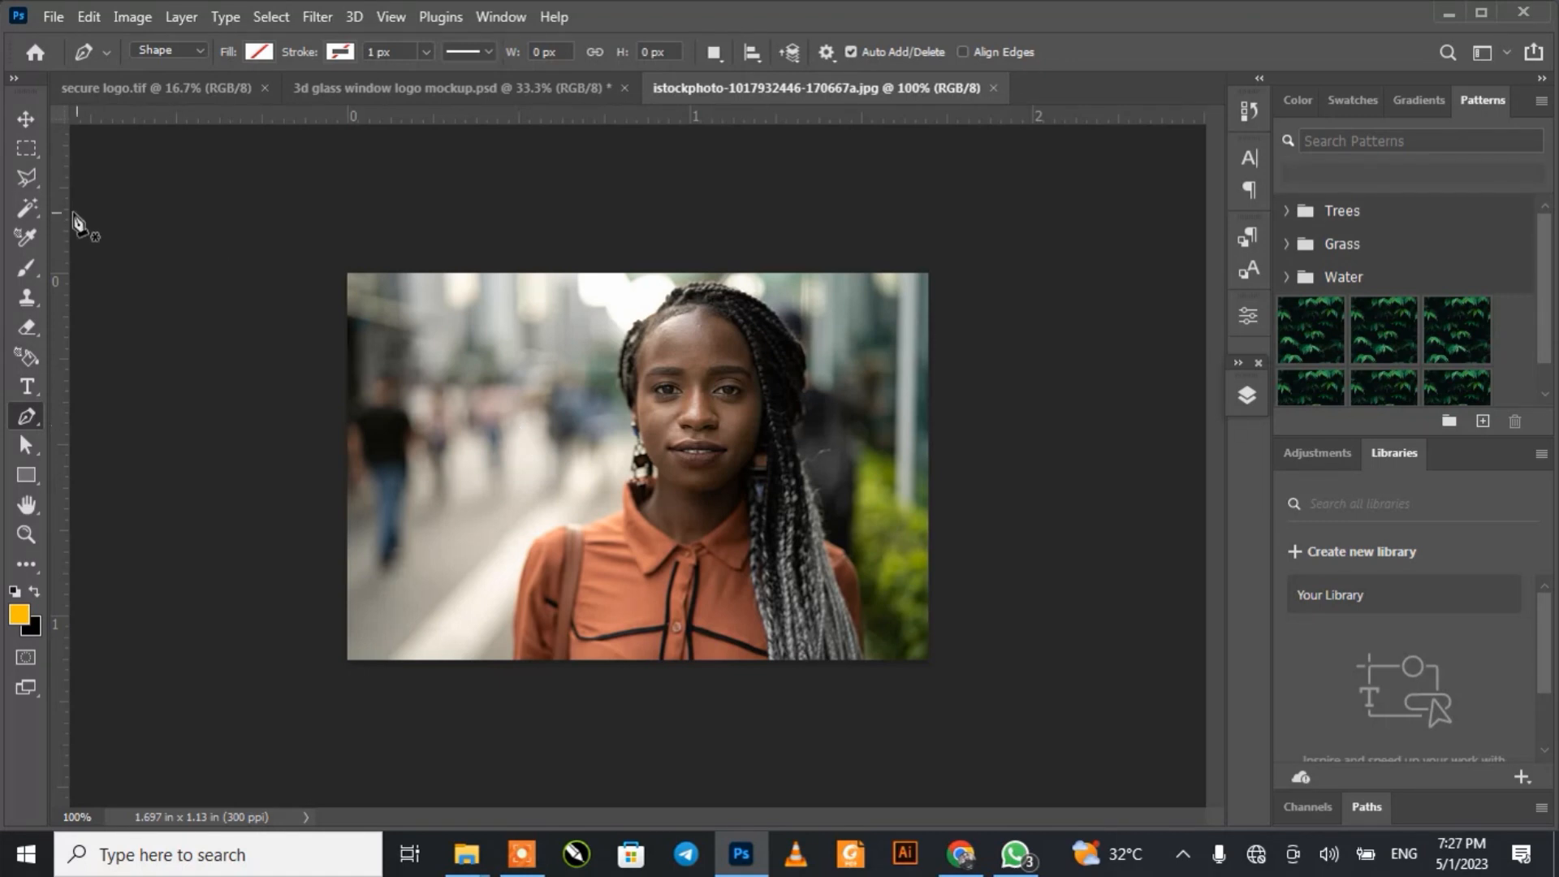
pyautogui.click(24, 114)
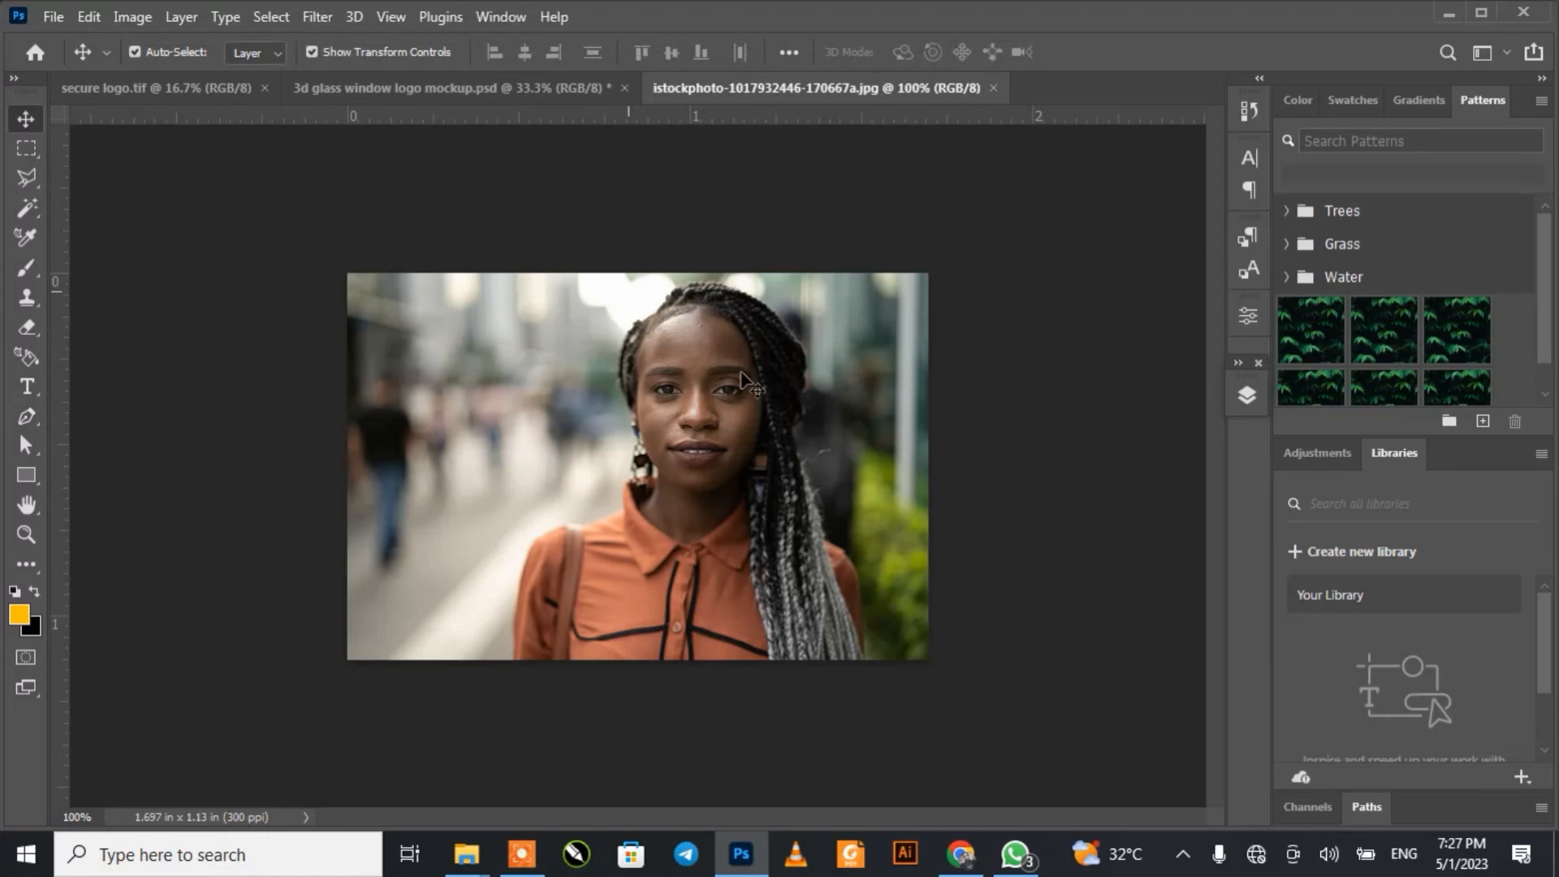
pyautogui.click(1247, 396)
pyautogui.click(1180, 512)
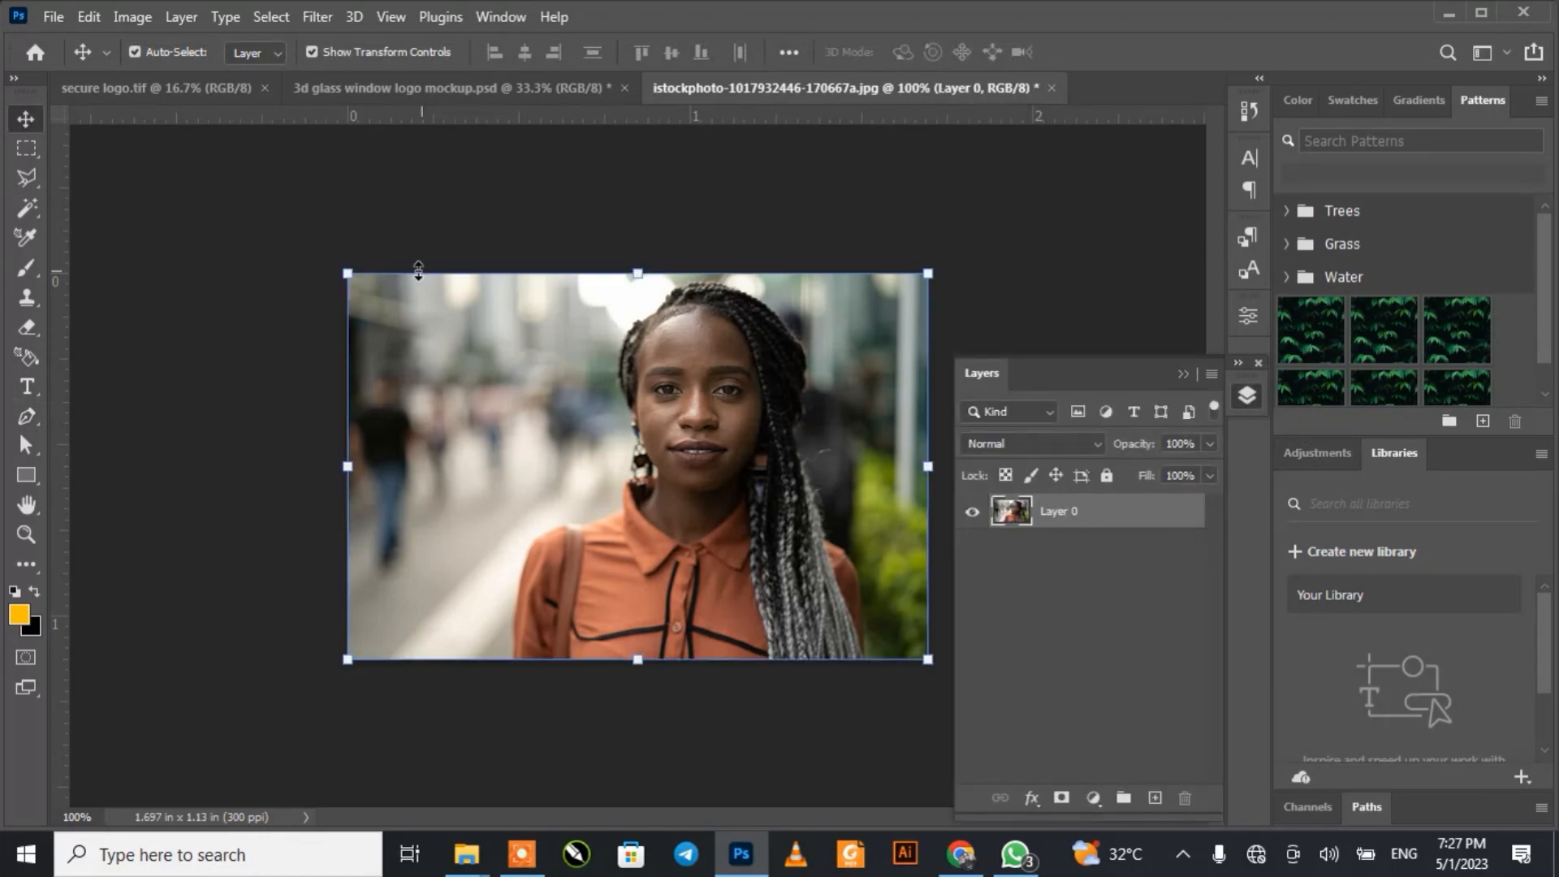
# Step: Try to remove part of the blurred street background with the Magic Wand at tolerance 32, undo the deletion and deselect
pyautogui.click(28, 208)
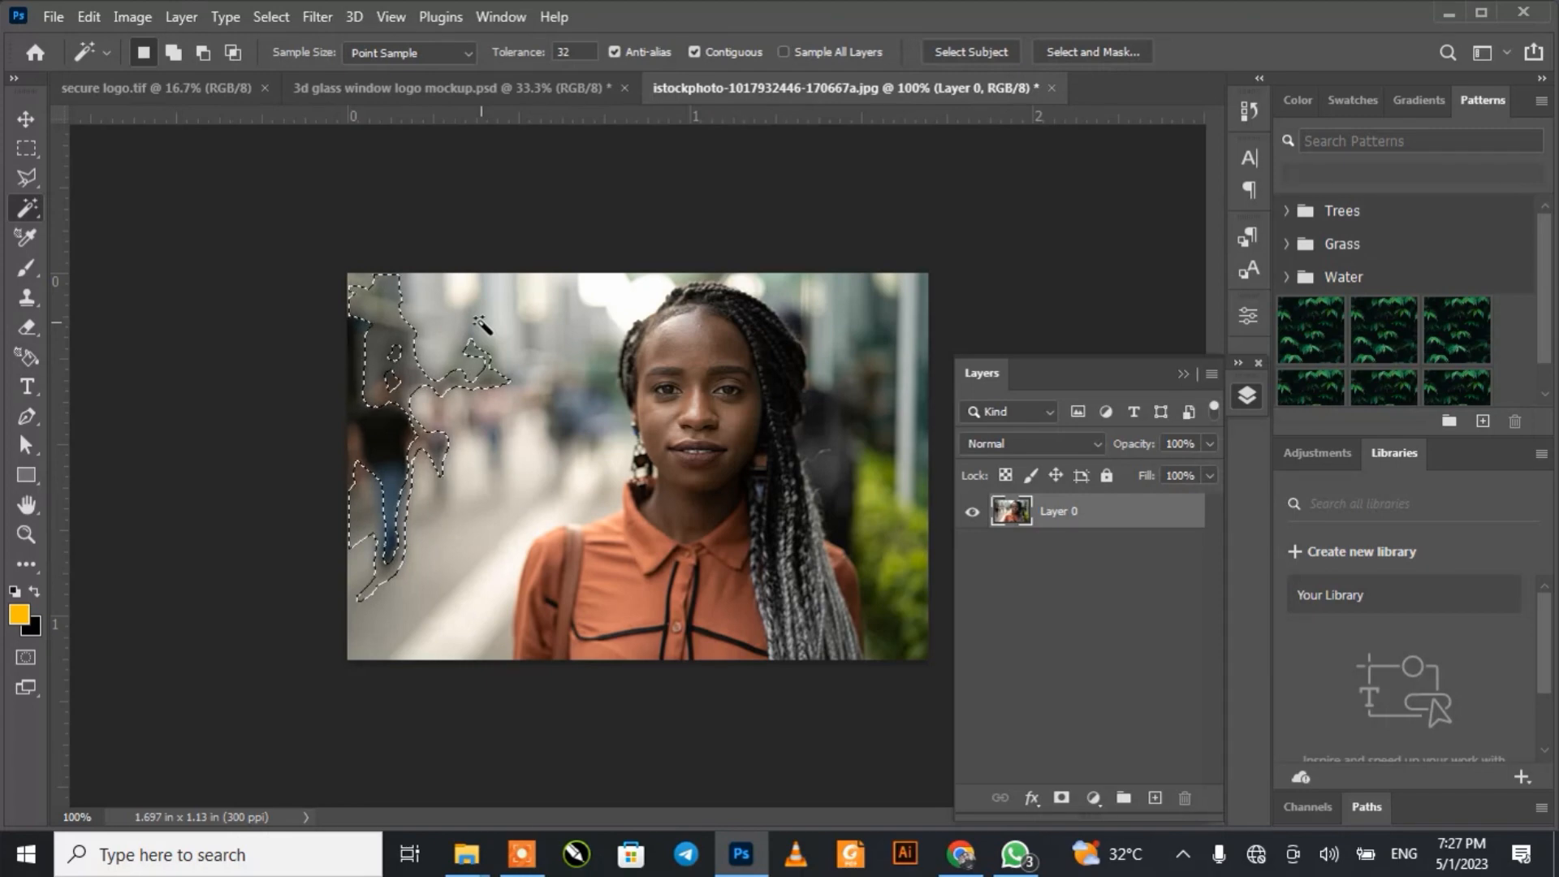
pyautogui.press('Delete')
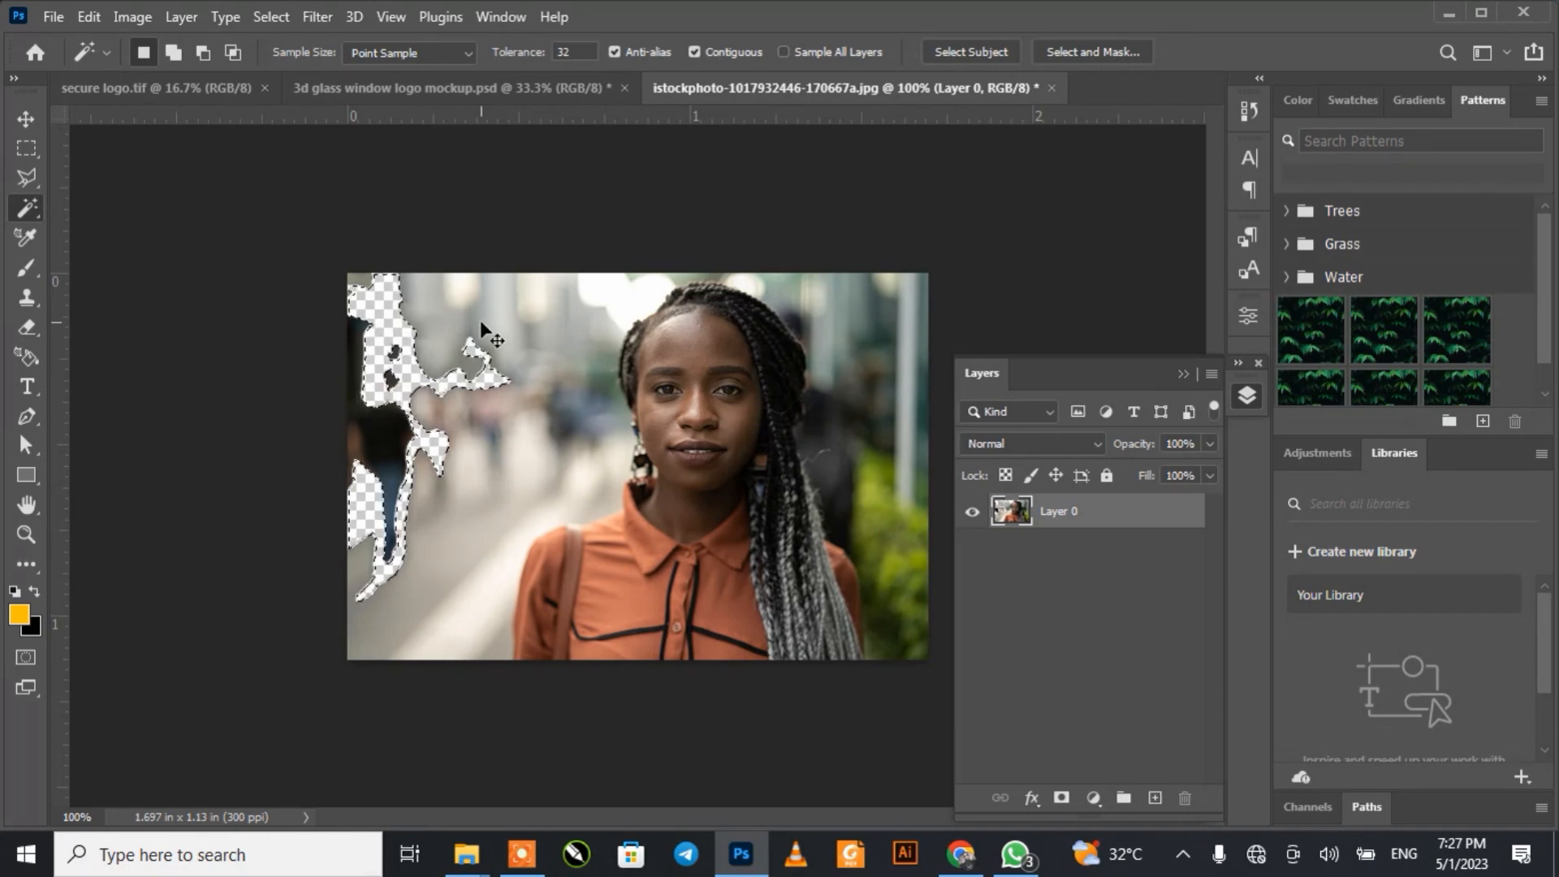
pyautogui.hotkey('ctrl', 'z')
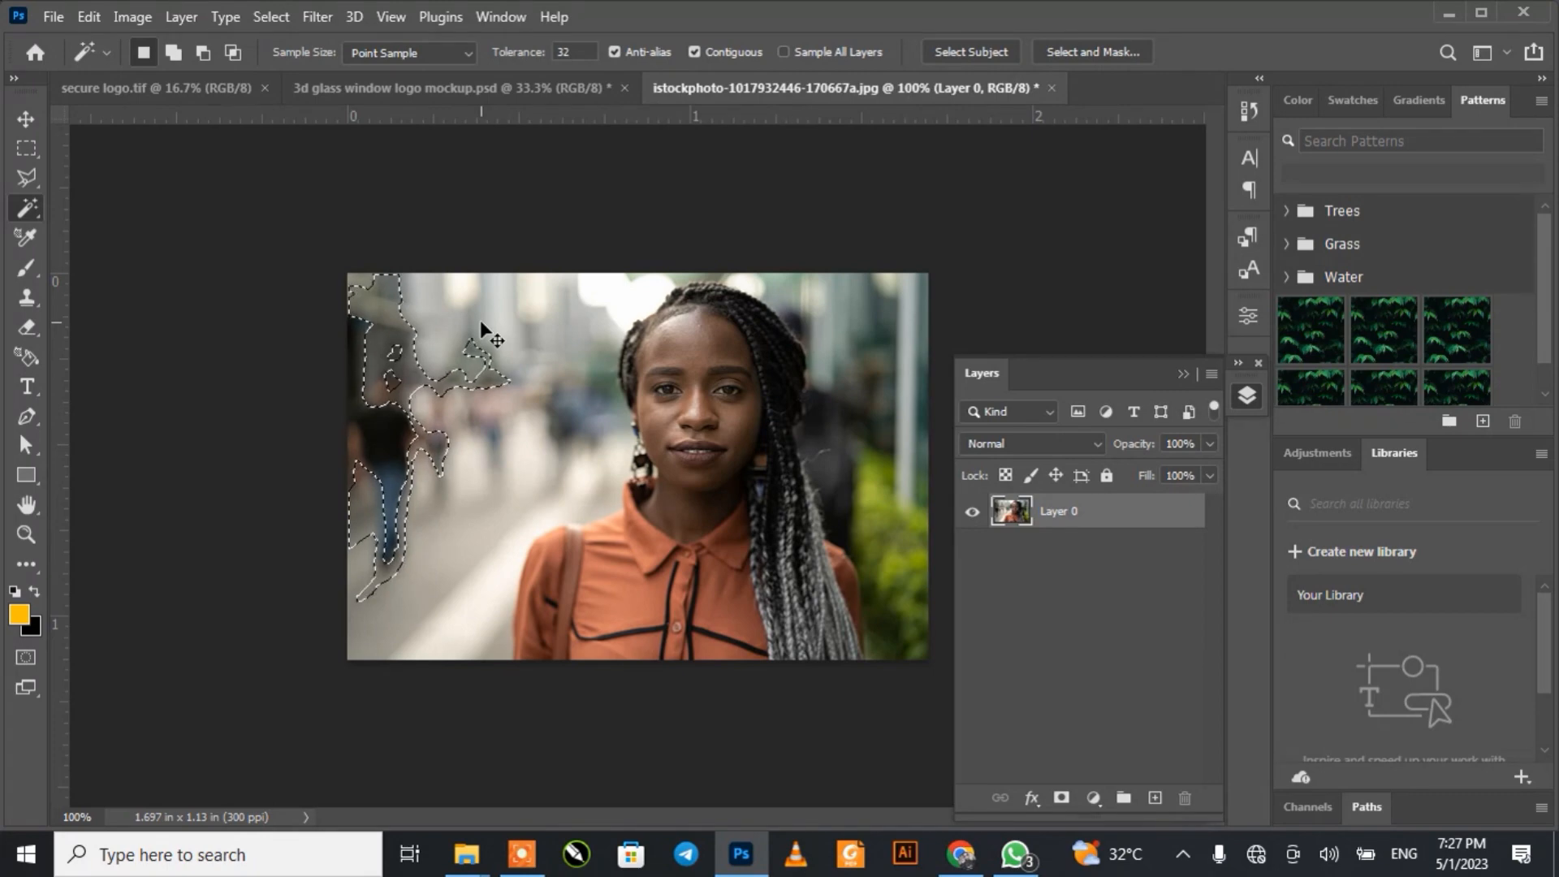
pyautogui.hotkey('ctrl', 'd')
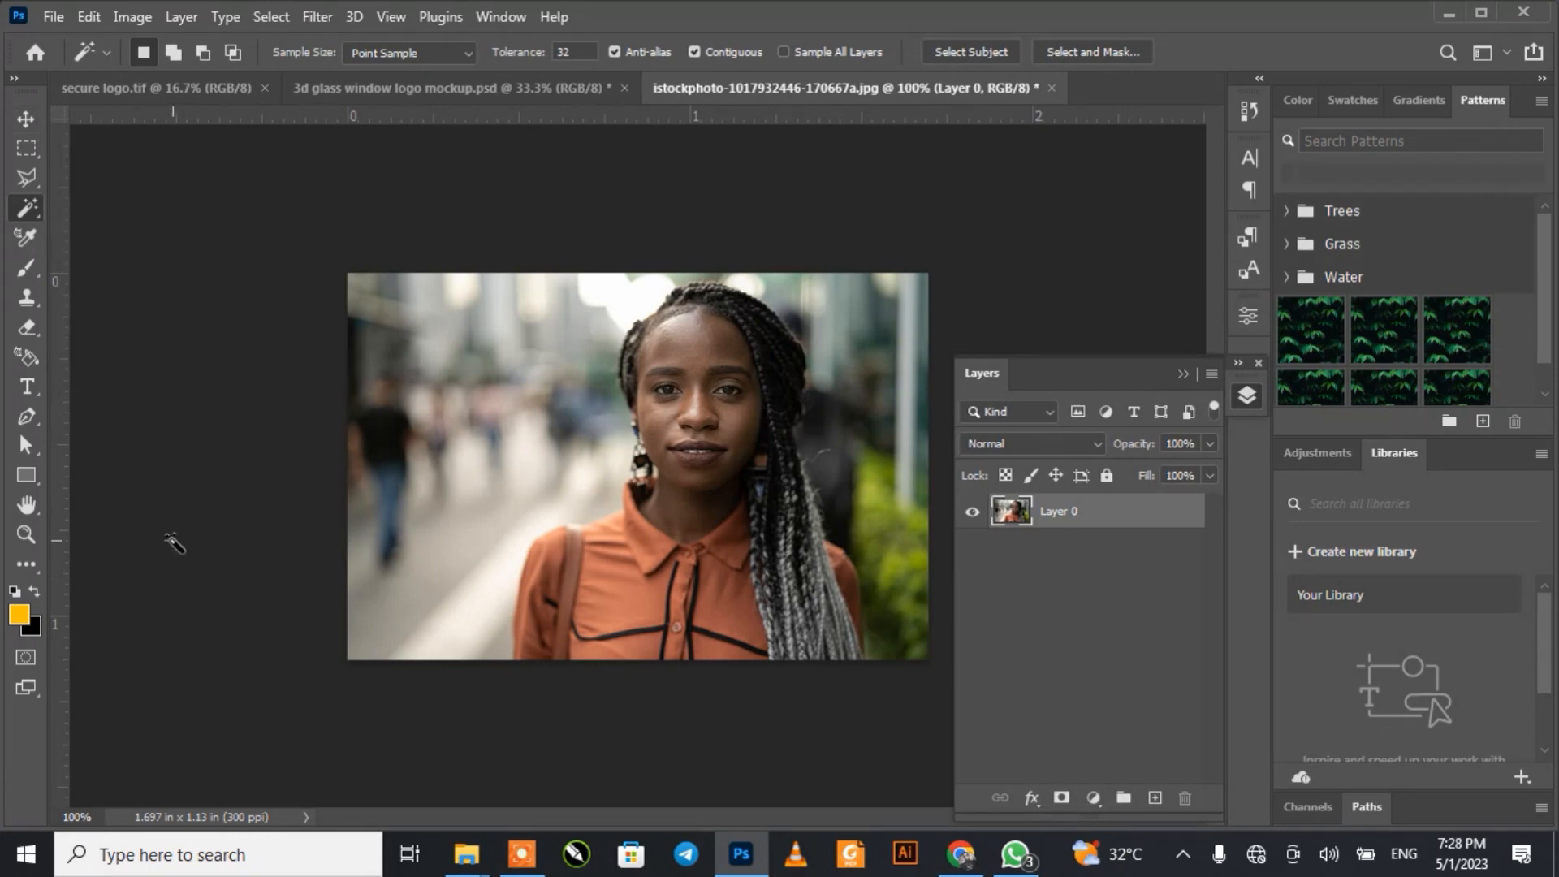
# Step: Undo the edits back to the locked Background layer, with the Pen tool active
pyautogui.click(27, 419)
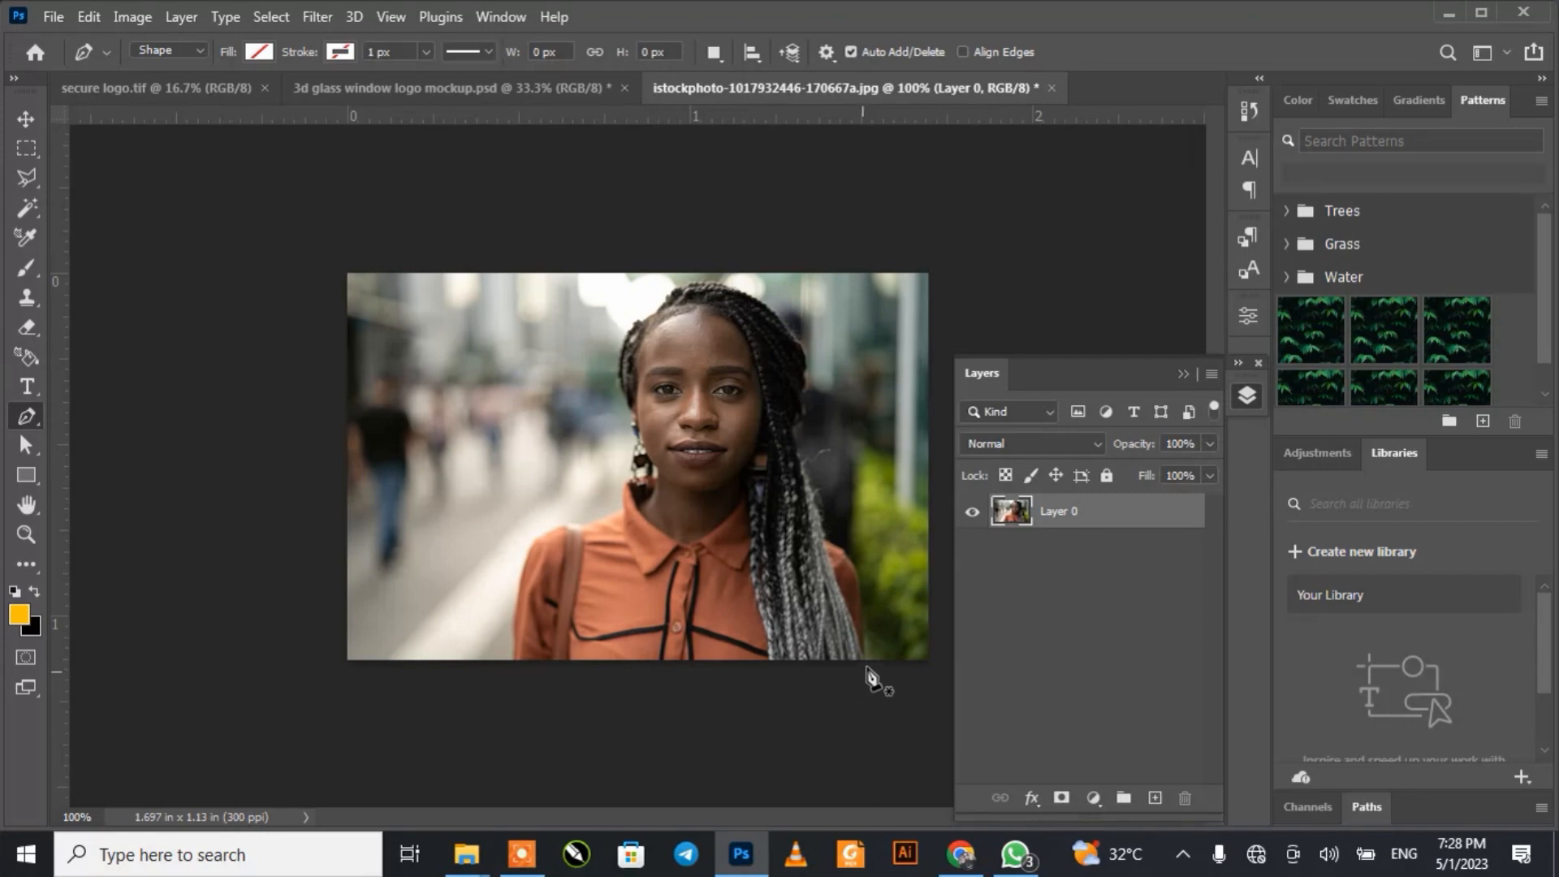
pyautogui.hotkey('ctrl', 'z')
pyautogui.hotkey('ctrl', 'z')
pyautogui.hotkey('ctrl', 'z')
pyautogui.hotkey('ctrl', 'z')
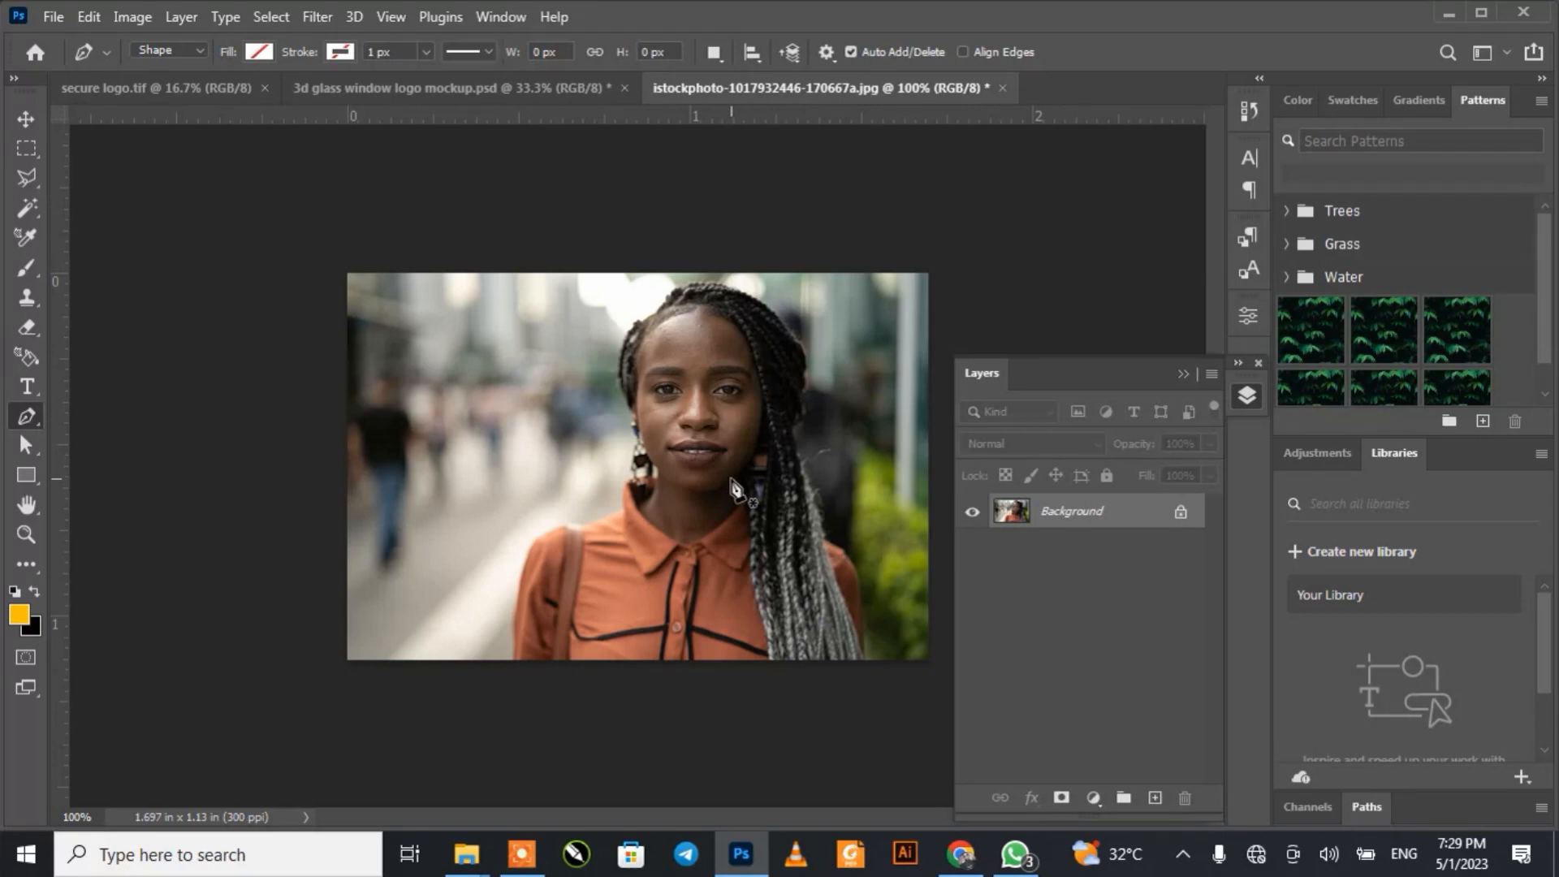
# Step: Convert the locked Background layer into an editable layer
pyautogui.click(1181, 513)
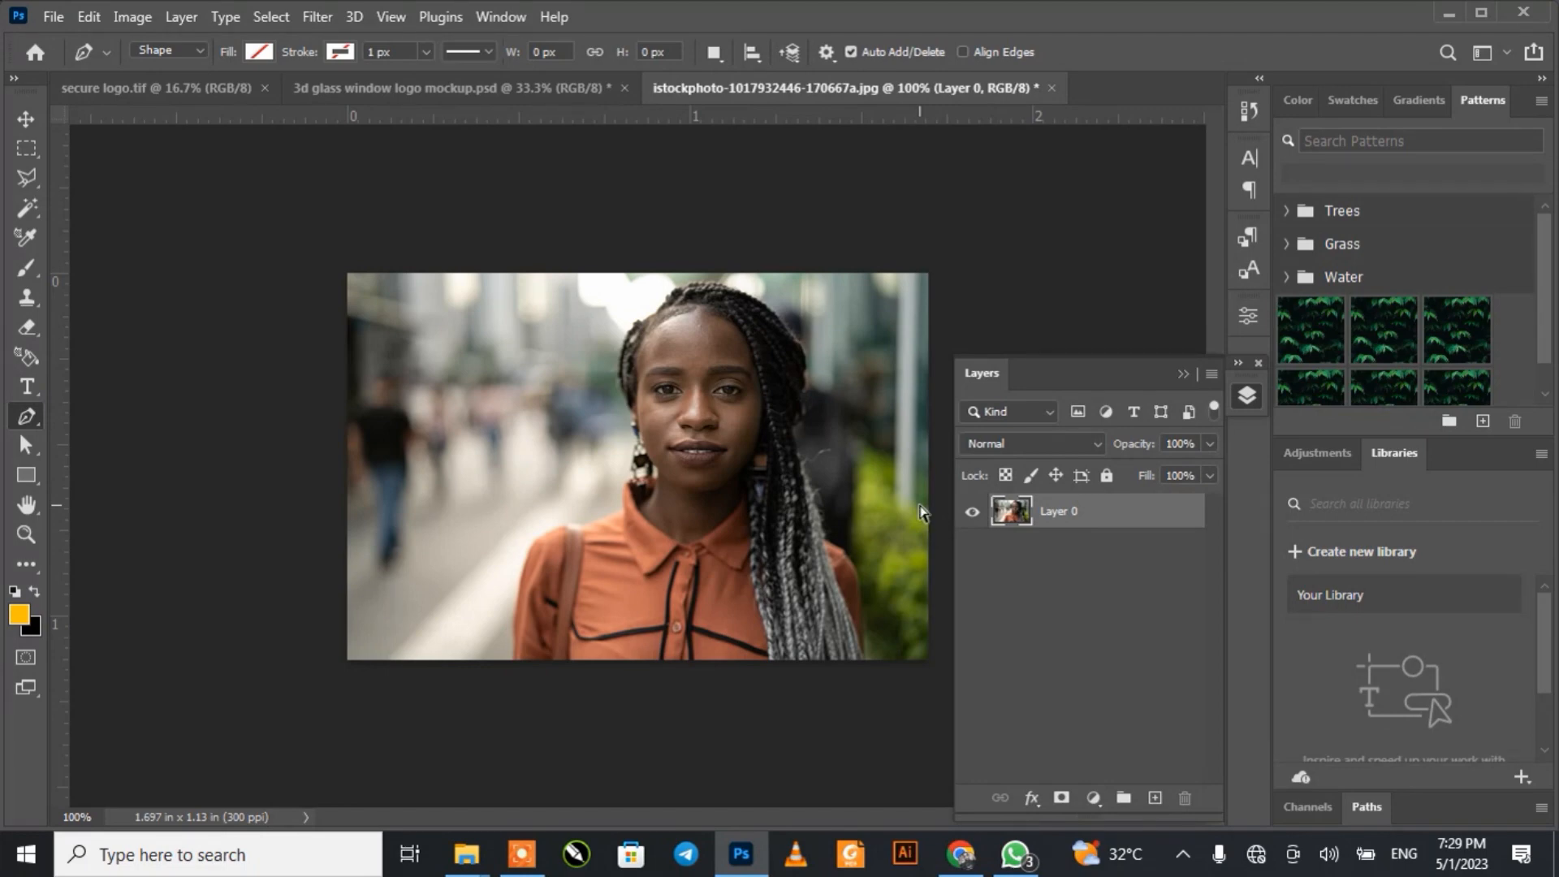
pyautogui.hotkey('ctrl', '+')
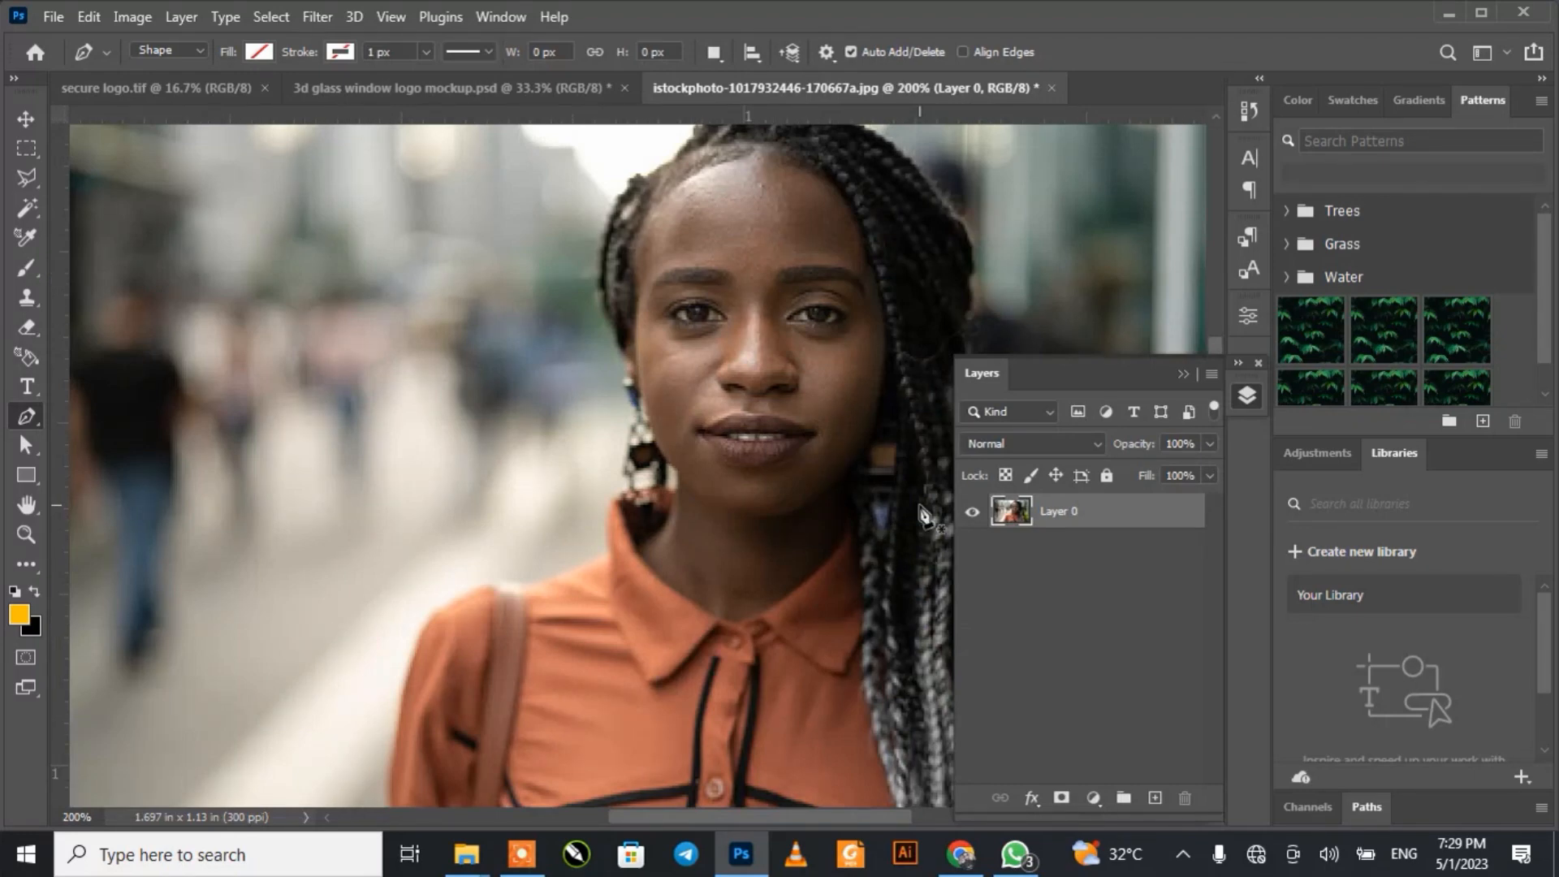
pyautogui.click(1178, 376)
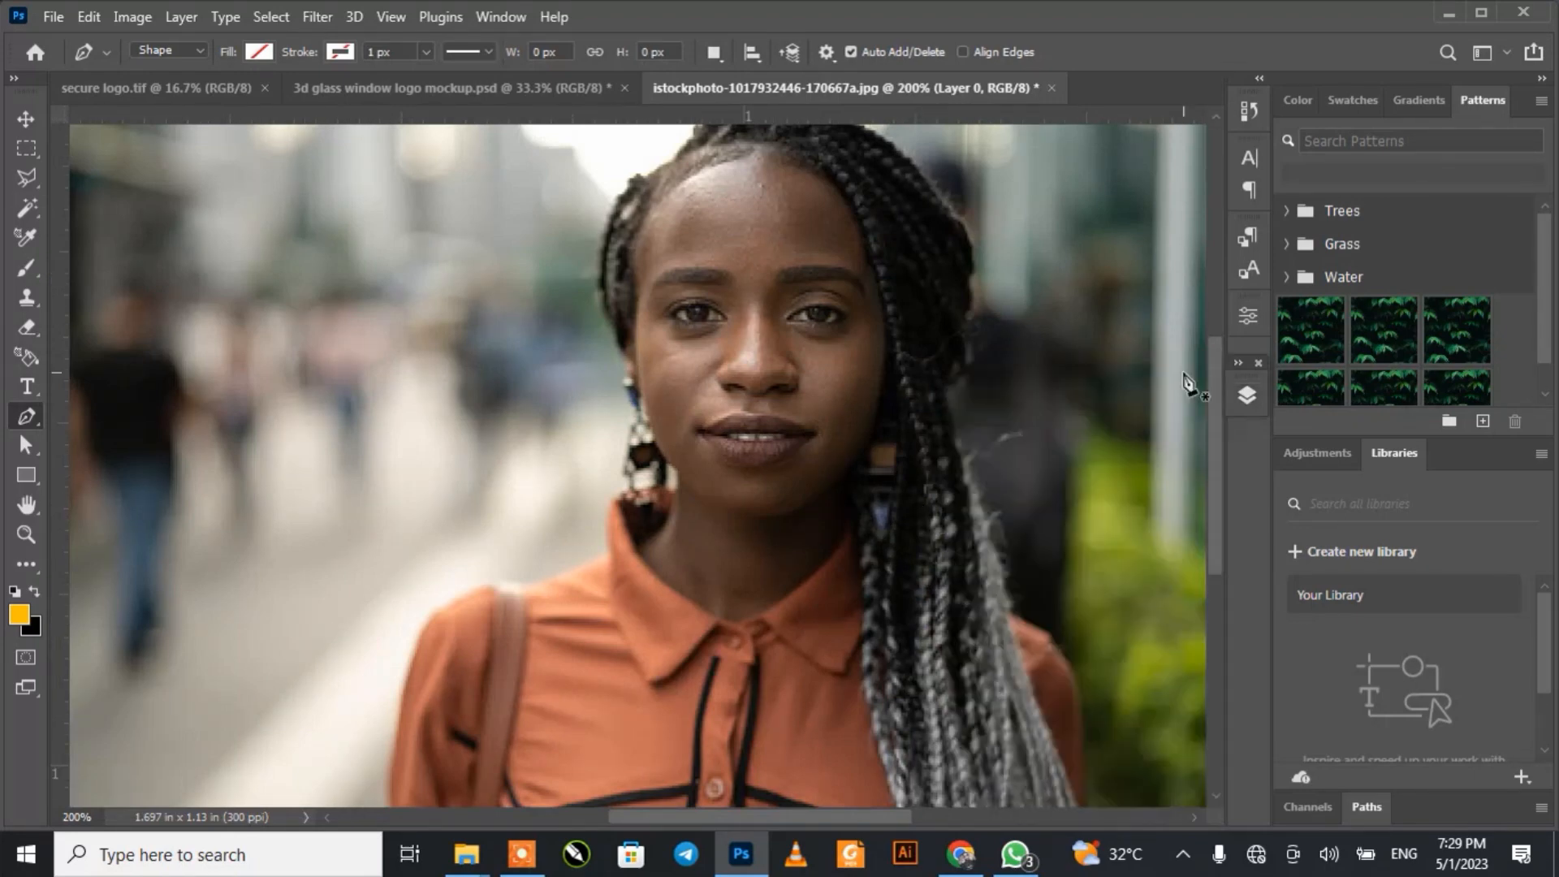
# Step: Start a Pen tool outline at the hairline and curve it over the top of the head to the outer side of the hair
pyautogui.moveTo(1215, 382); pyautogui.dragTo(1191, 324)
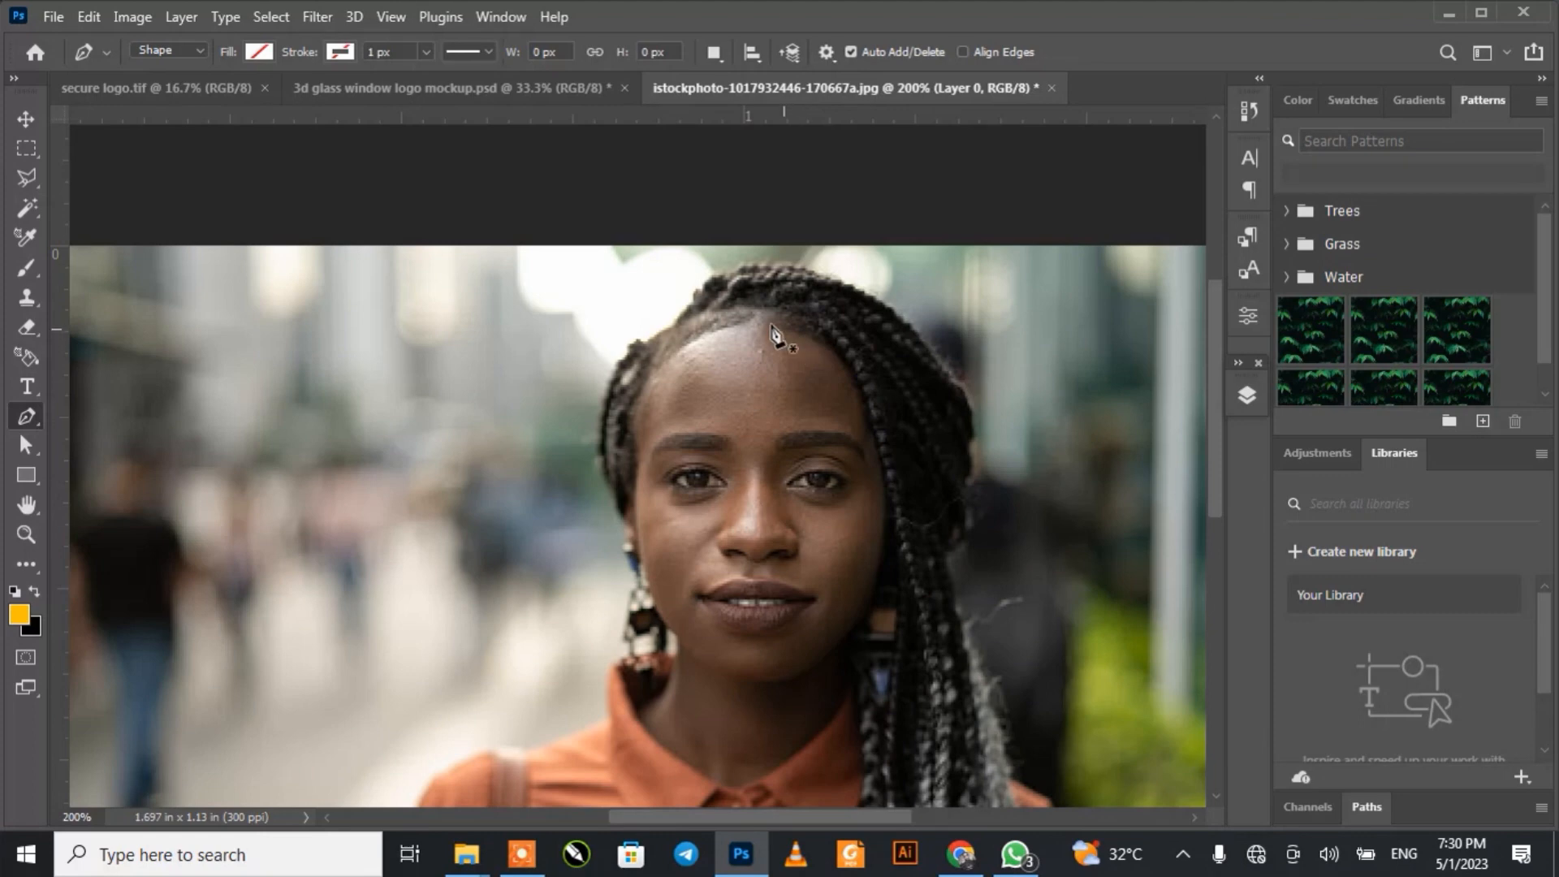
pyautogui.click(677, 322)
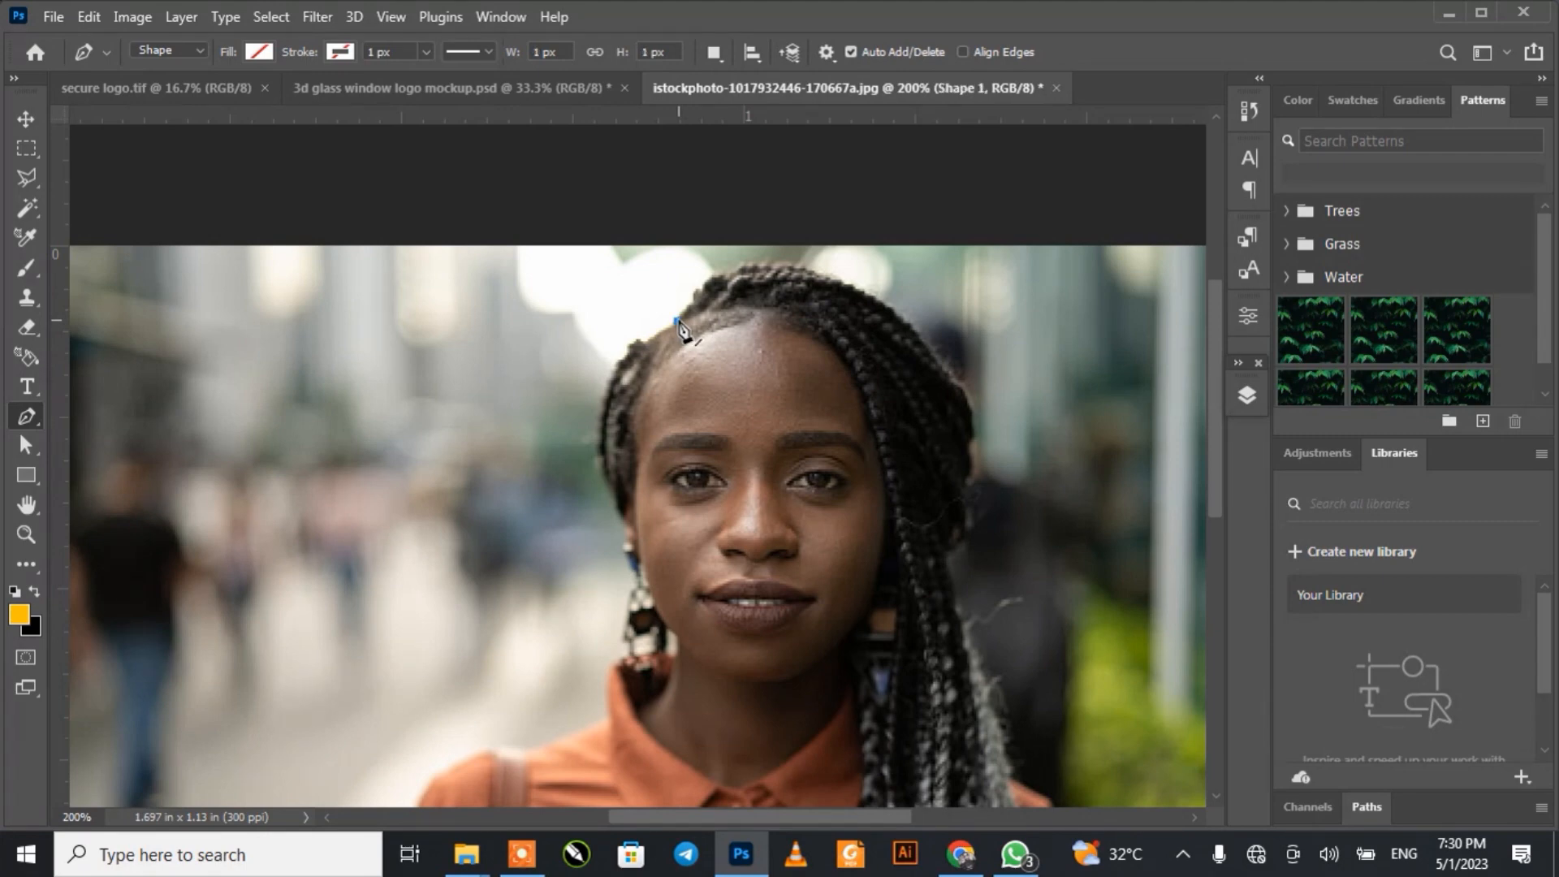
pyautogui.click(832, 278)
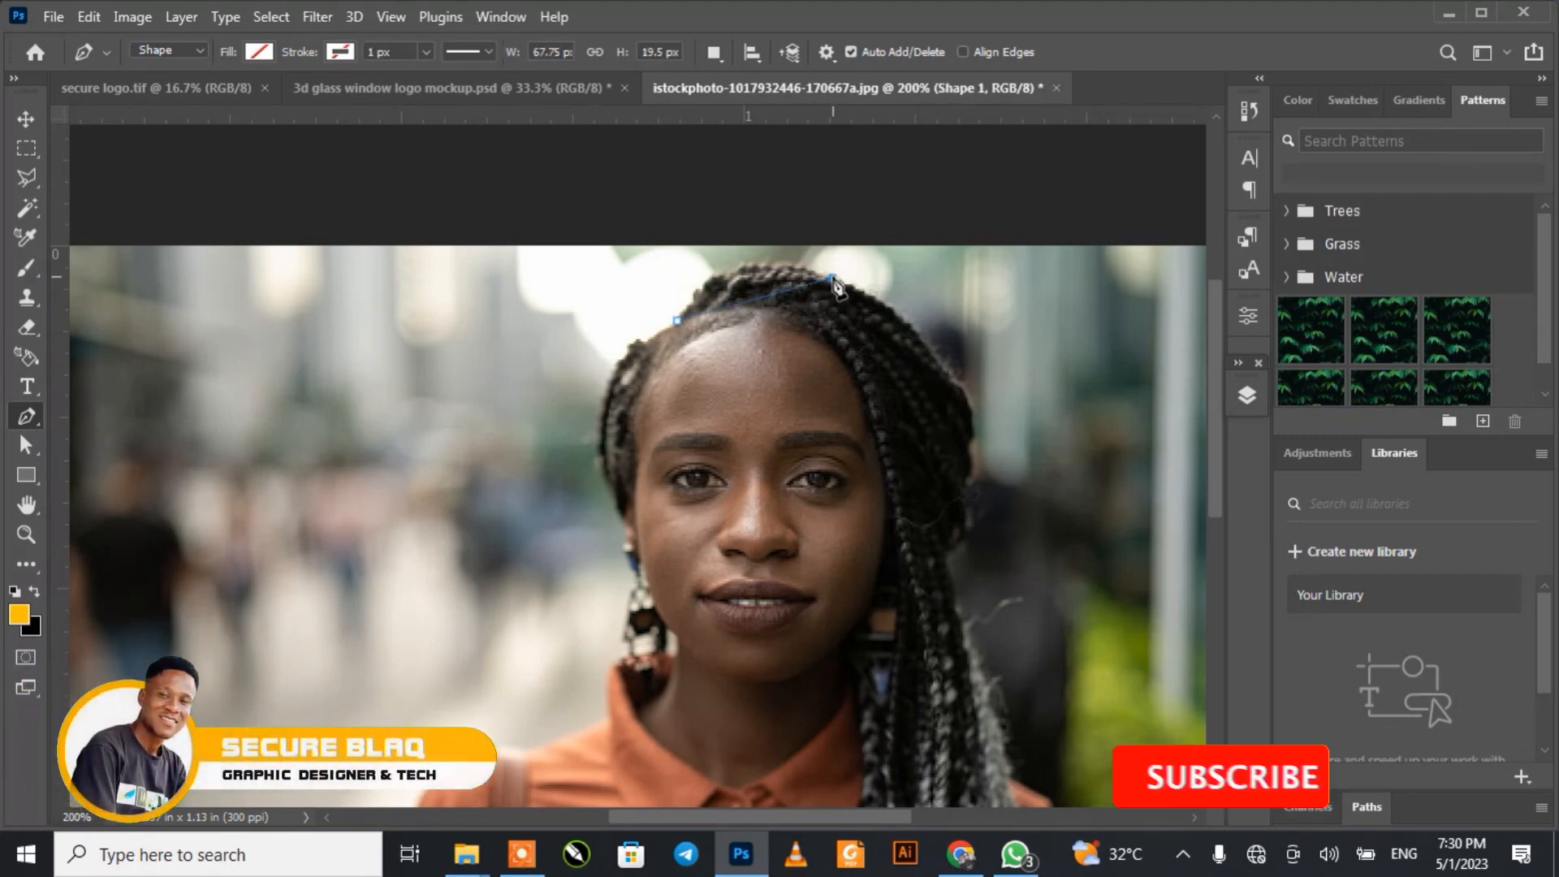
pyautogui.moveTo(839, 286); pyautogui.dragTo(963, 329)
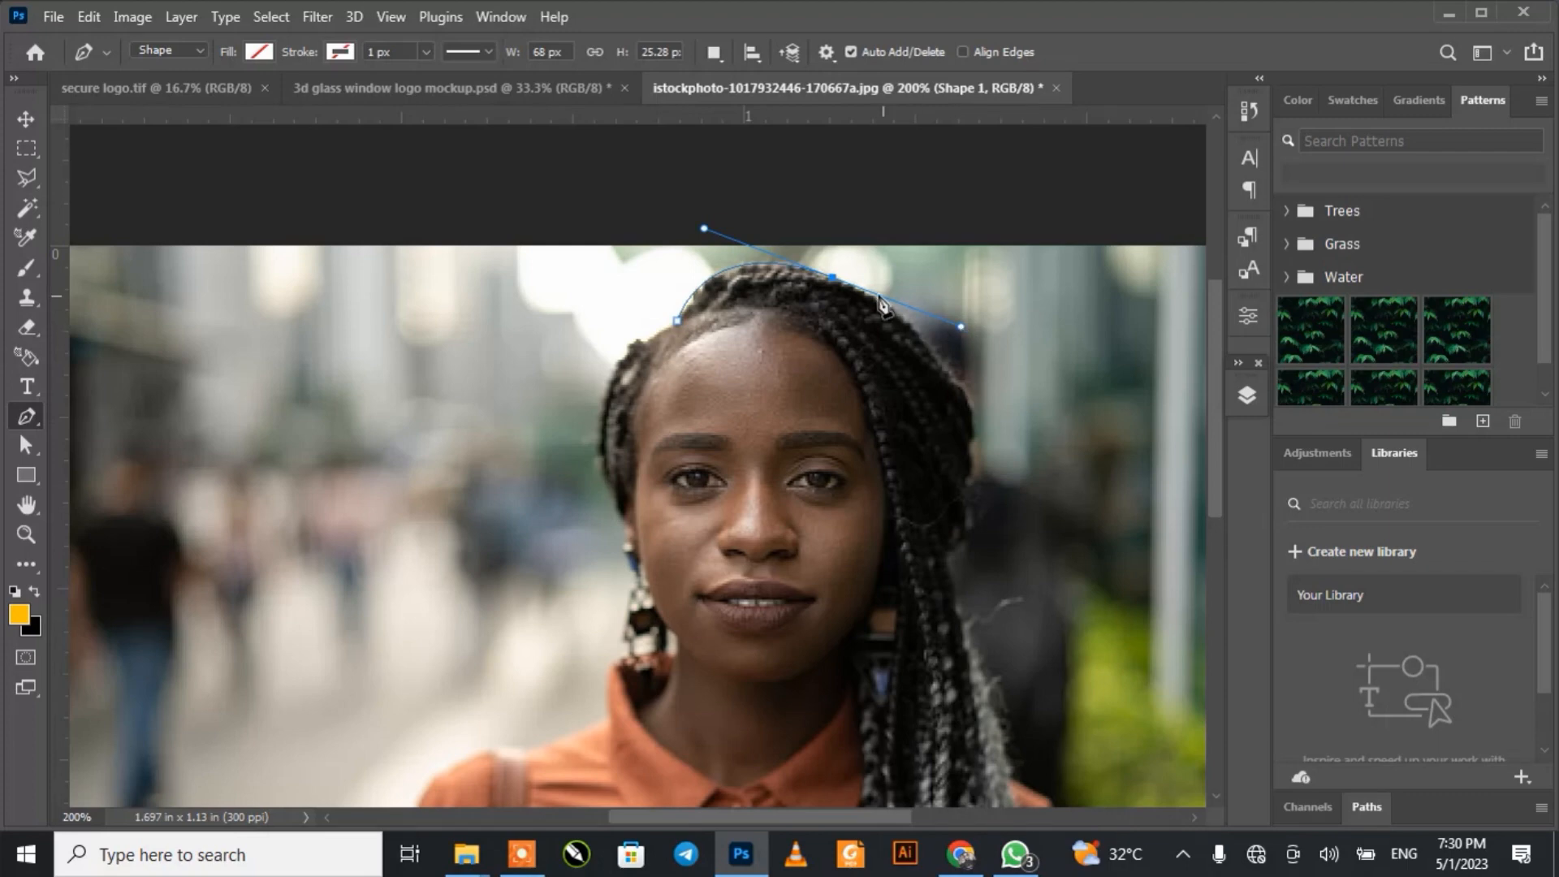
pyautogui.keyDown('alt'); pyautogui.click(833, 279); pyautogui.keyUp('alt')
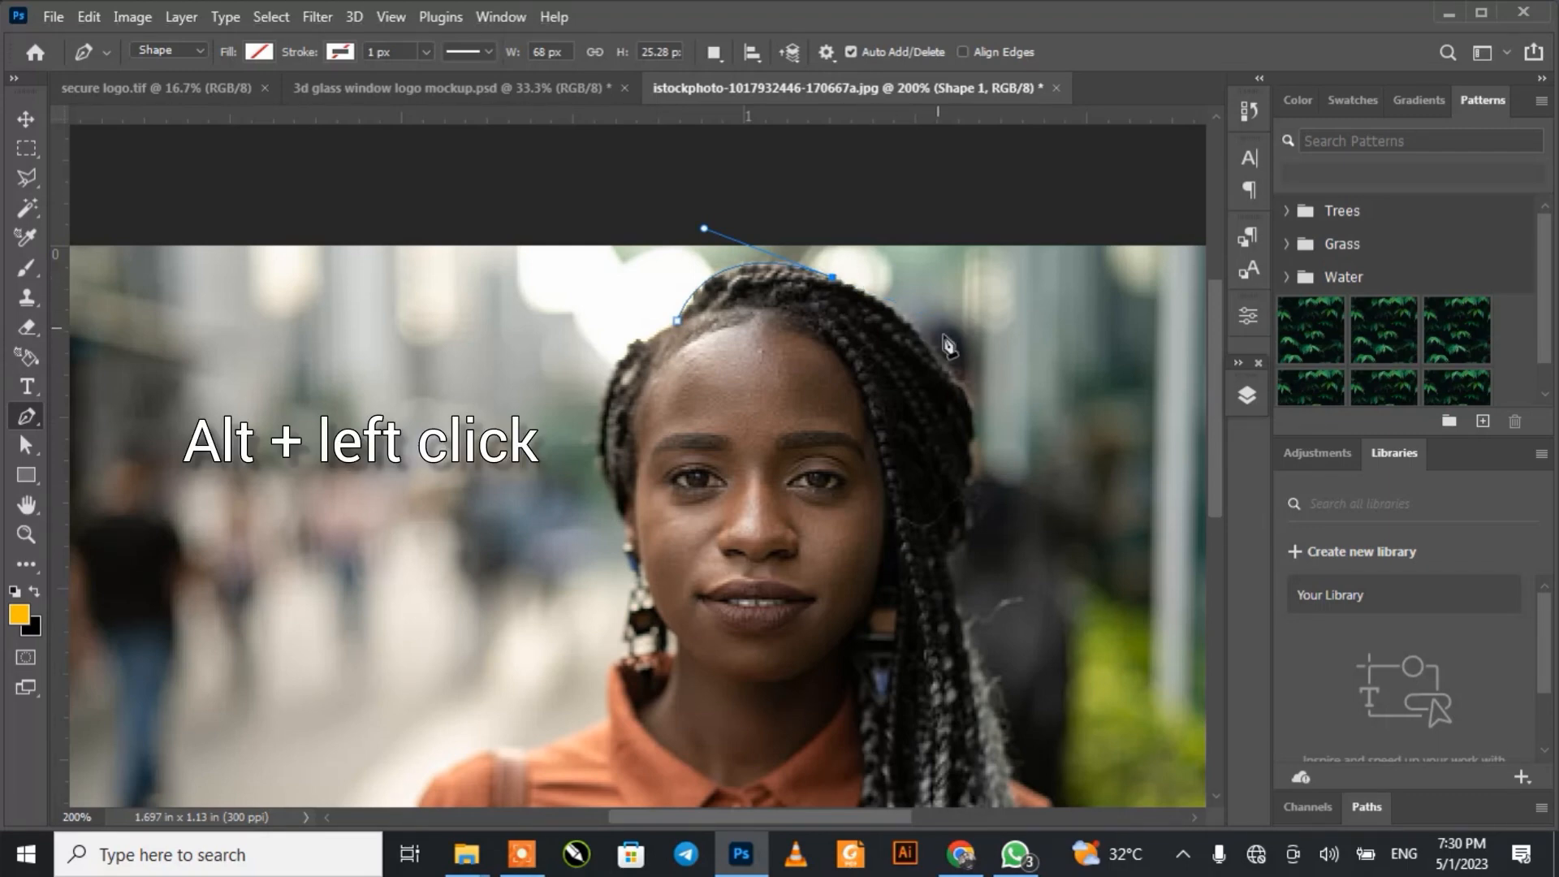
pyautogui.click(967, 397)
pyautogui.moveTo(965, 396); pyautogui.dragTo(1008, 488)
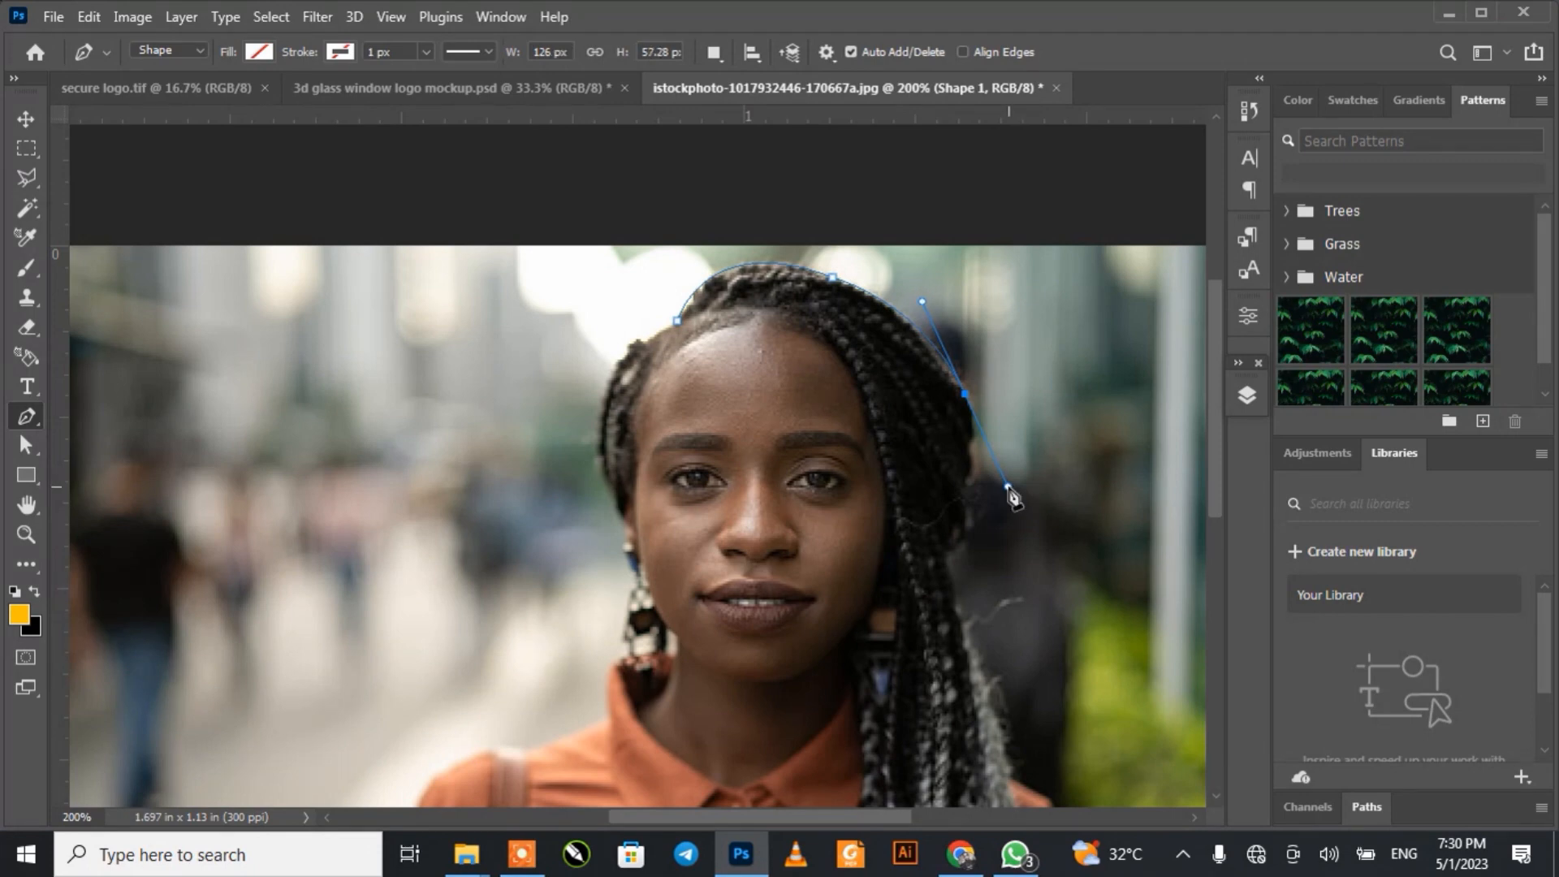
pyautogui.keyDown('alt'); pyautogui.click(964, 395); pyautogui.keyUp('alt')
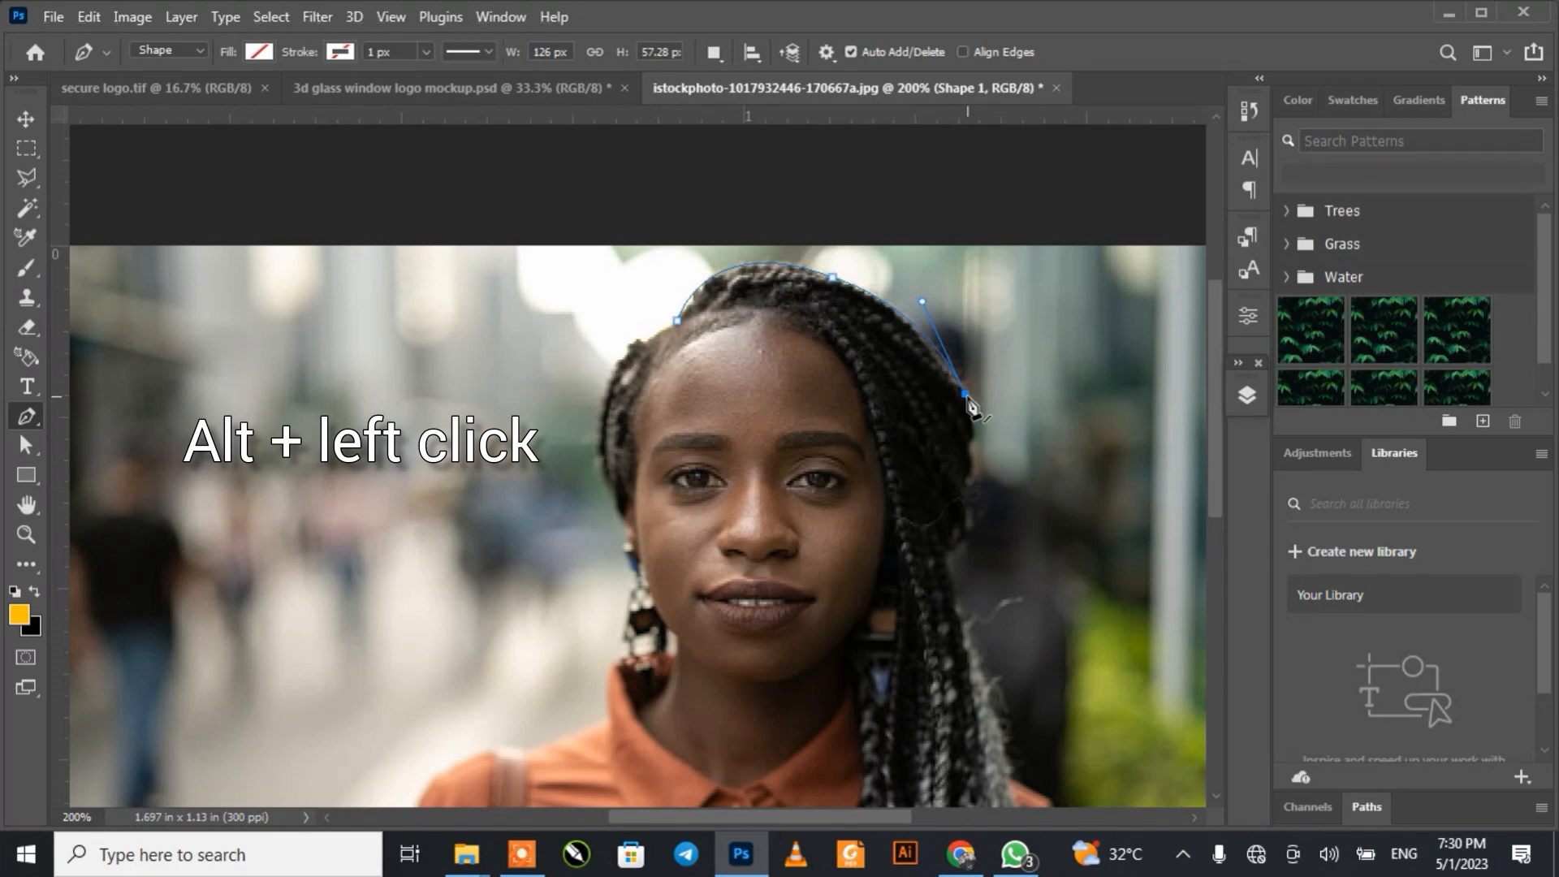
# Step: Continue the pen outline down the outer edge of the long braids to the shoulder
pyautogui.moveTo(951, 549); pyautogui.dragTo(918, 595)
pyautogui.keyDown('alt'); pyautogui.click(950, 549); pyautogui.keyUp('alt')
pyautogui.scroll(-5, 951, 549)
pyautogui.moveTo(960, 452); pyautogui.dragTo(970, 474)
pyautogui.keyDown('alt'); pyautogui.click(960, 452); pyautogui.keyUp('alt')
pyautogui.moveTo(1004, 596); pyautogui.dragTo(1005, 648)
pyautogui.keyDown('alt'); pyautogui.click(1003, 596); pyautogui.keyUp('alt')
pyautogui.scroll(-3, 1015, 585)
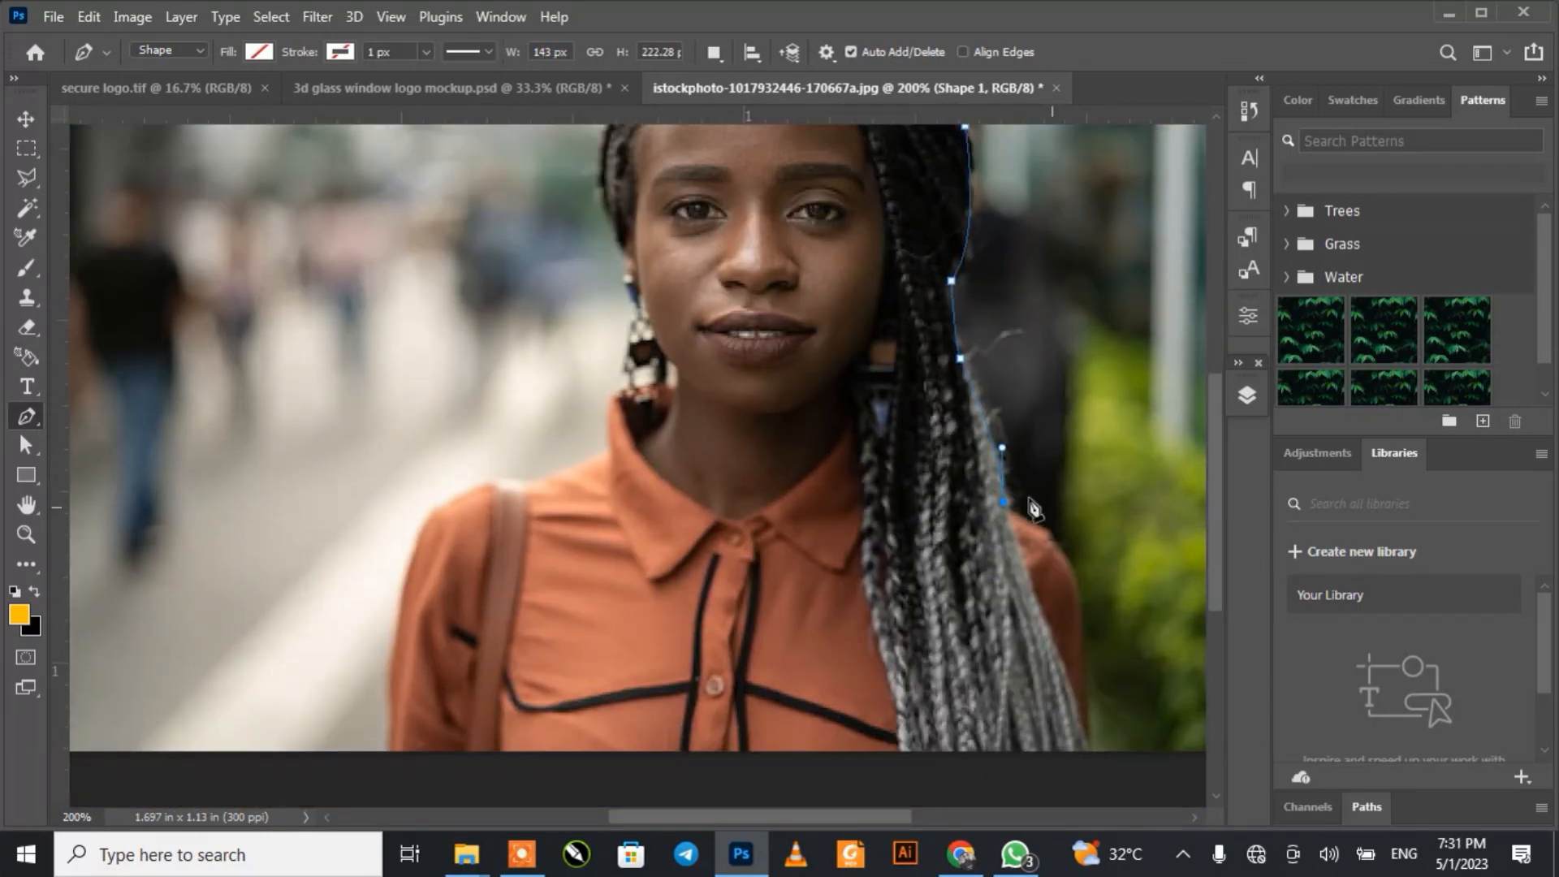
# Step: Trace the shoulder beside the braids and carry the path below the photo's lower edge to the opposite sleeve
pyautogui.click(1019, 516)
pyautogui.moveTo(1077, 591); pyautogui.dragTo(1098, 662)
pyautogui.keyDown('alt'); pyautogui.click(1077, 591); pyautogui.keyUp('alt')
pyautogui.scroll(-3, 1129, 740)
pyautogui.click(1093, 658)
pyautogui.click(622, 689)
pyautogui.click(391, 676)
# Step: Trace up the sleeve and over the shoulder with the bag strap to the base of the shirt collar
pyautogui.moveTo(423, 426)
pyautogui.mouseDown()
pyautogui.moveTo(453, 398)
pyautogui.moveTo(528, 386)
pyautogui.mouseUp()
pyautogui.keyDown('alt'); pyautogui.click(423, 426); pyautogui.keyUp('alt')
pyautogui.keyDown('alt'); pyautogui.click(490, 385); pyautogui.keyUp('alt')
pyautogui.hotkey('ctrl', '+')
pyautogui.scroll(2, 479, 406)
pyautogui.moveTo(481, 485); pyautogui.dragTo(498, 485)
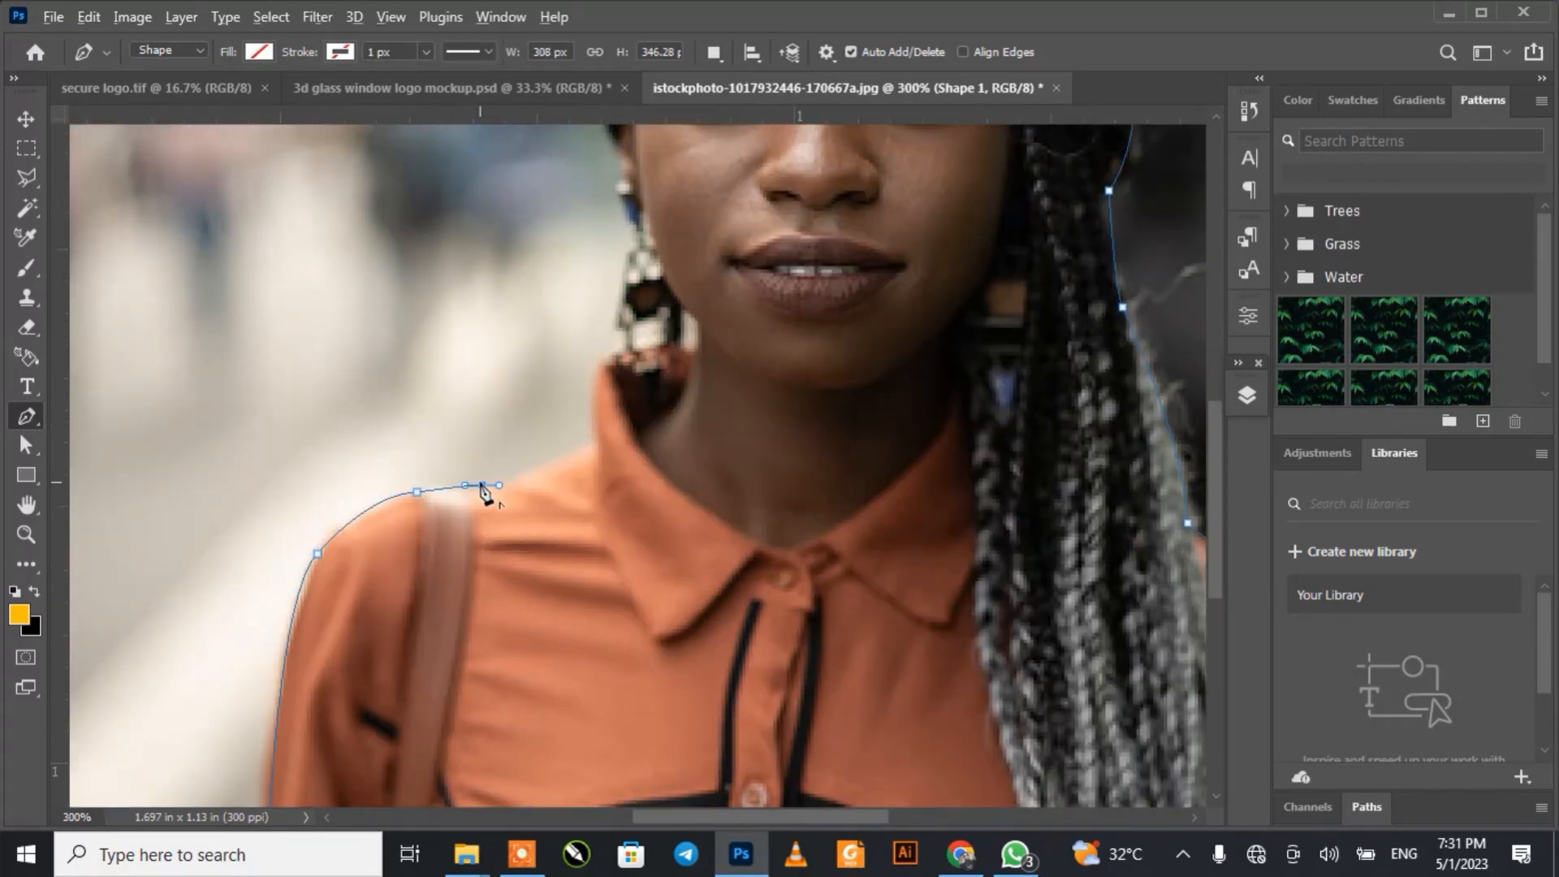
pyautogui.keyDown('alt'); pyautogui.click(482, 484); pyautogui.keyUp('alt')
pyautogui.moveTo(592, 444); pyautogui.dragTo(597, 438)
# Step: Extend the outline with anchor points up the collar edge and around the earring
pyautogui.click(599, 358)
pyautogui.click(626, 348)
pyautogui.click(626, 327)
pyautogui.click(619, 320)
pyautogui.click(626, 255)
pyautogui.hotkey('ctrl', '-')
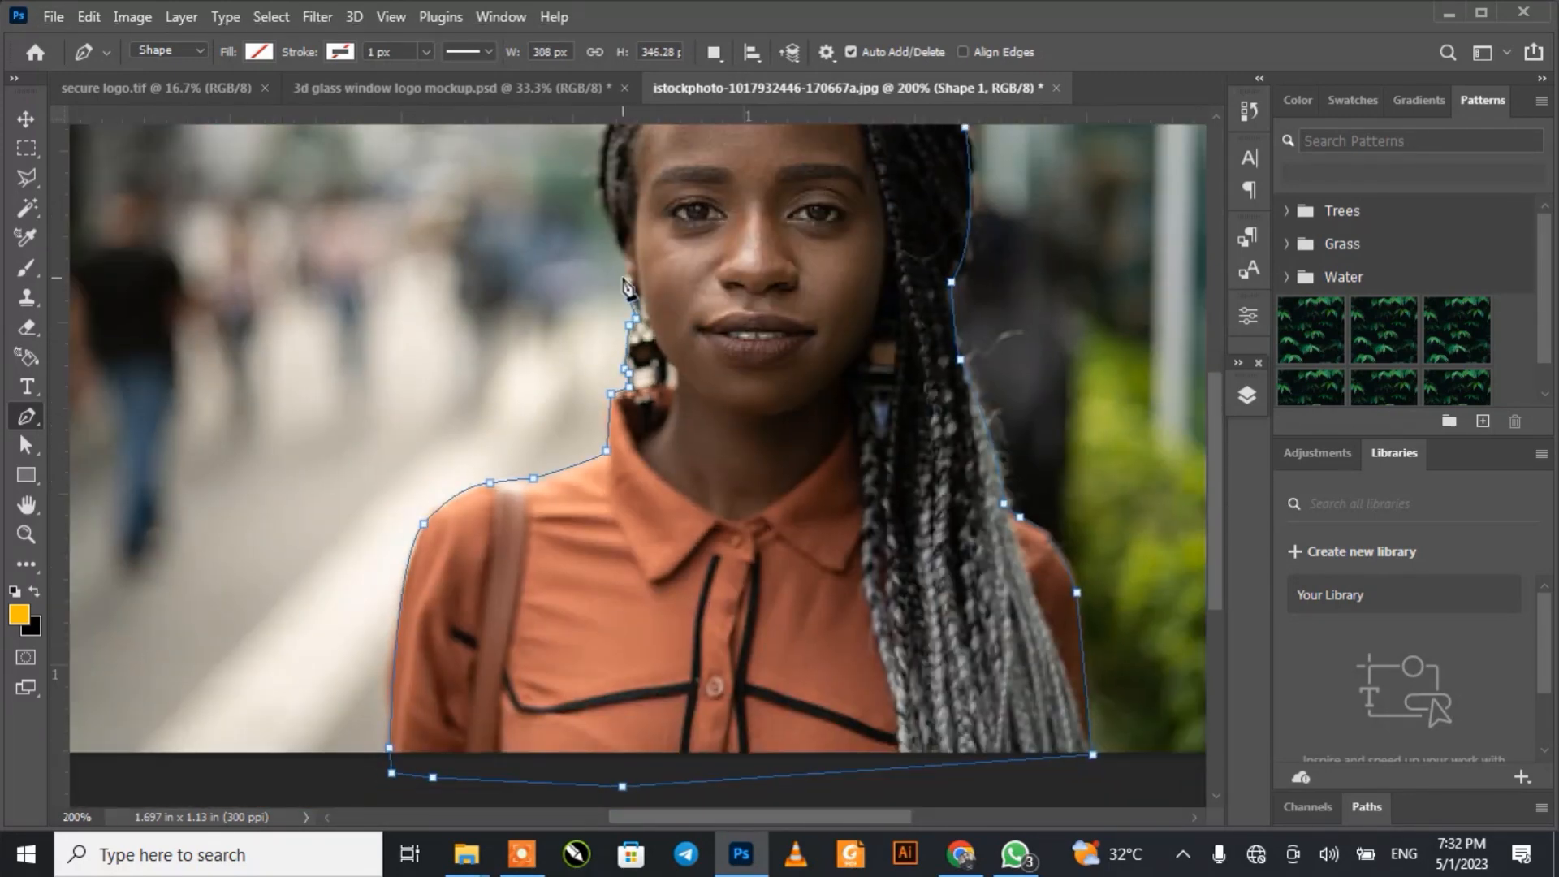
# Step: Trace the hair beside the face and close the path at its starting anchor on the hairline
pyautogui.scroll(5, 608, 198)
pyautogui.click(603, 396)
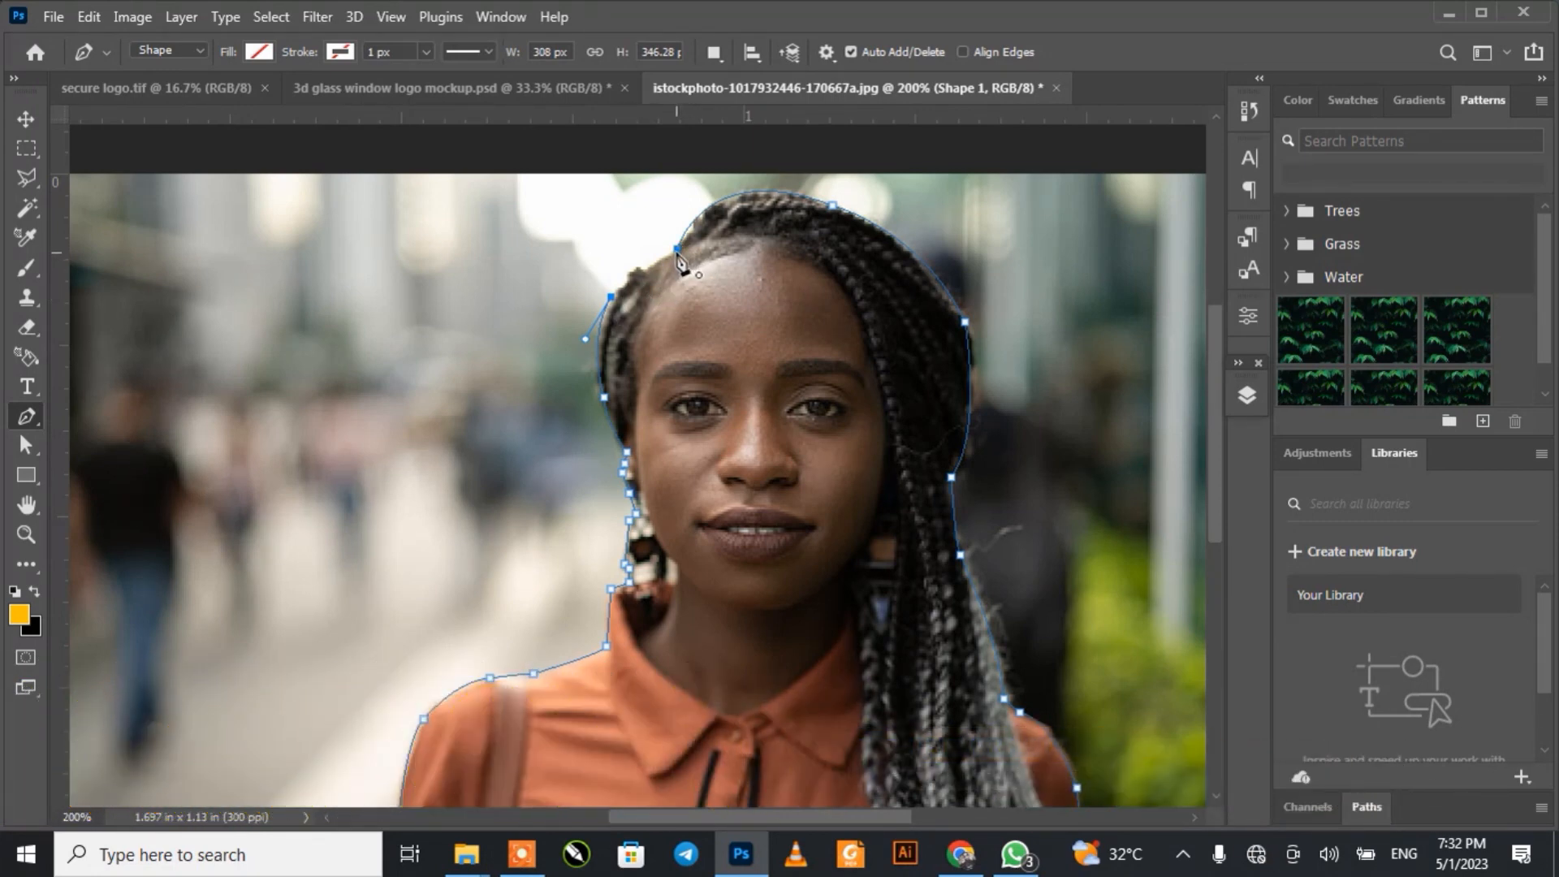
pyautogui.moveTo(676, 254); pyautogui.dragTo(701, 254)
pyautogui.click(638, 269)
pyautogui.click(678, 251)
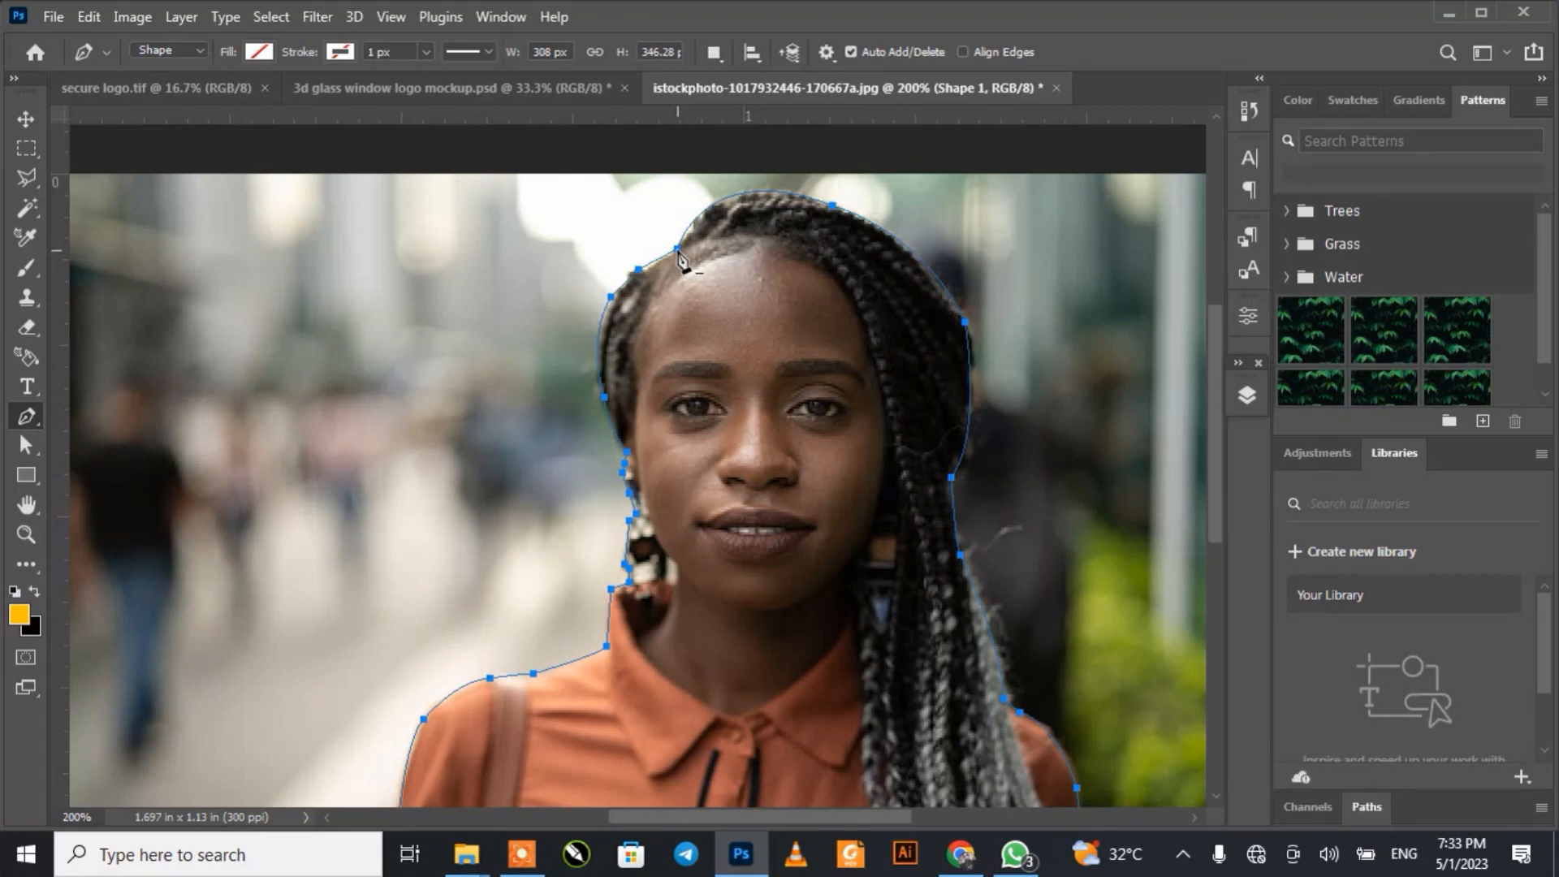
# Step: Turn the closed path into a new anti-aliased selection with a feather radius of 0 pixels
pyautogui.hotkey('ctrl', '-')
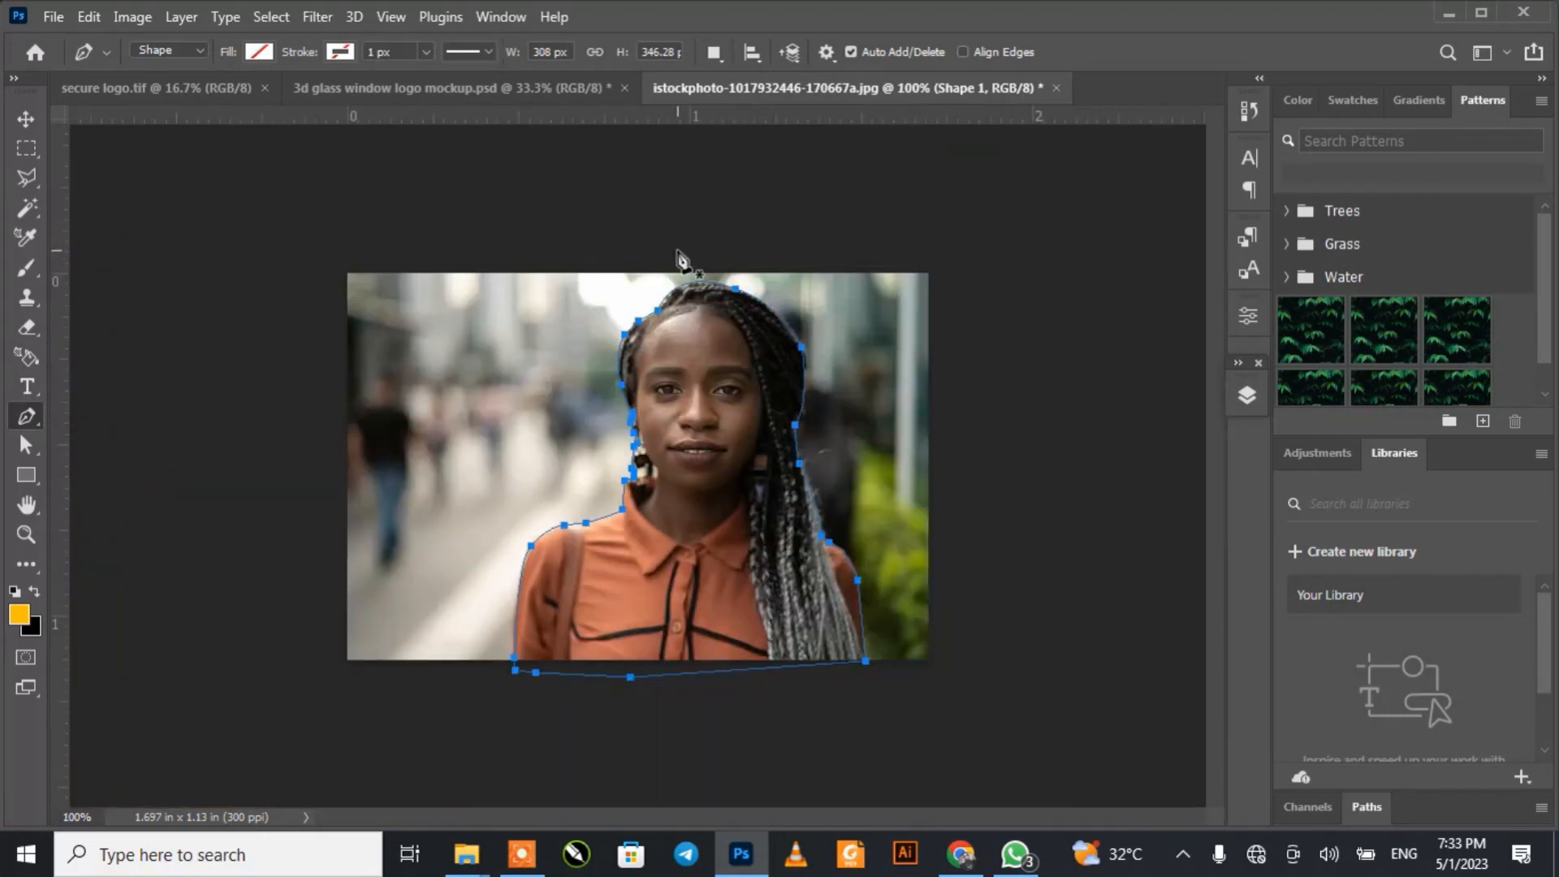
pyautogui.rightClick(677, 388)
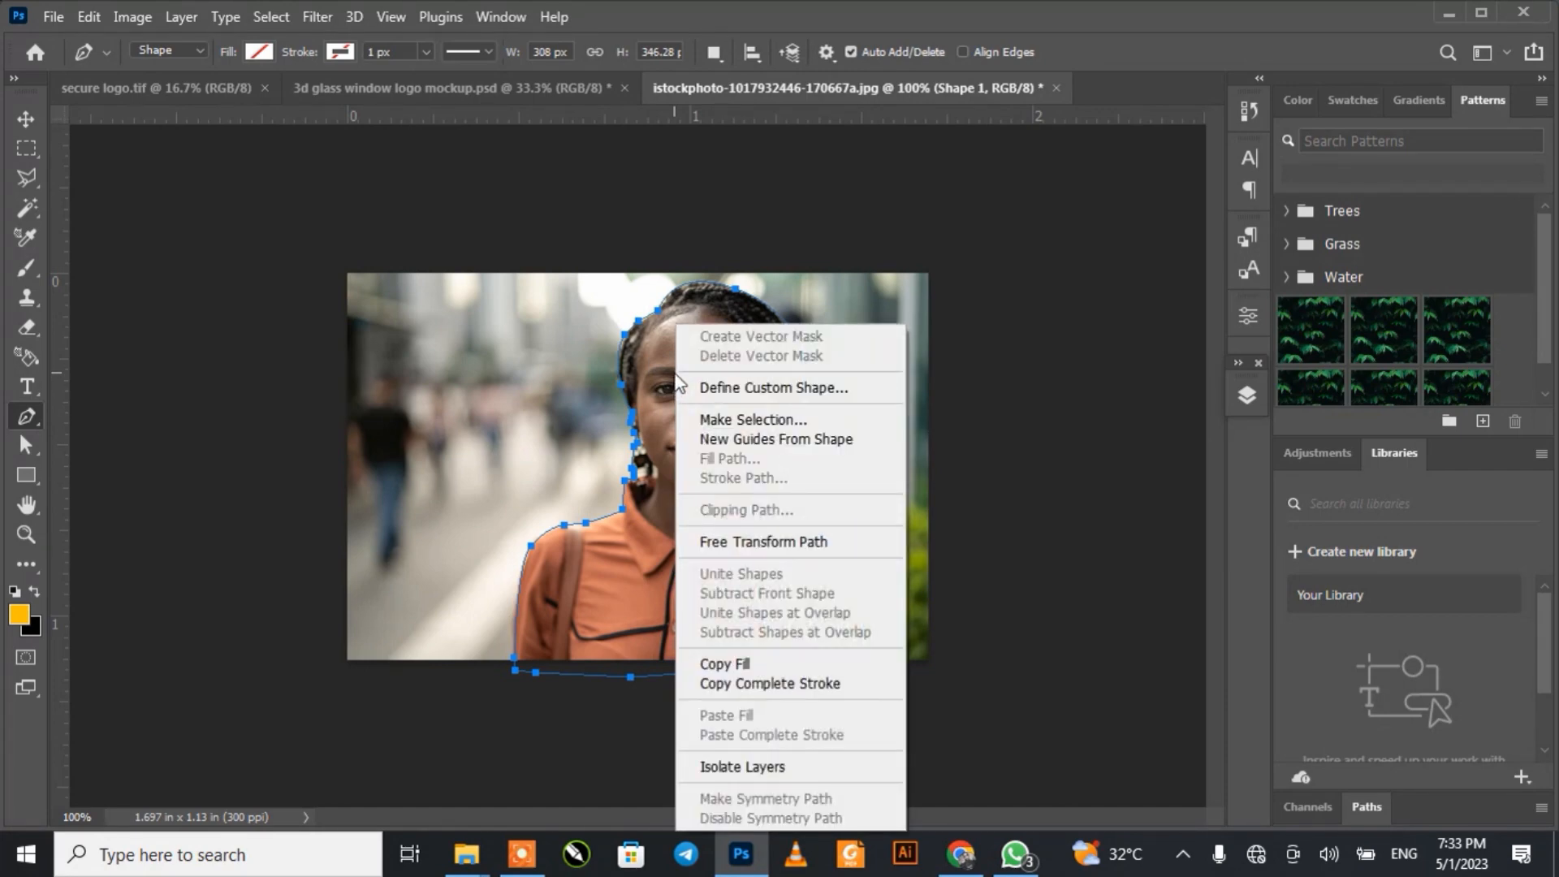
pyautogui.click(725, 422)
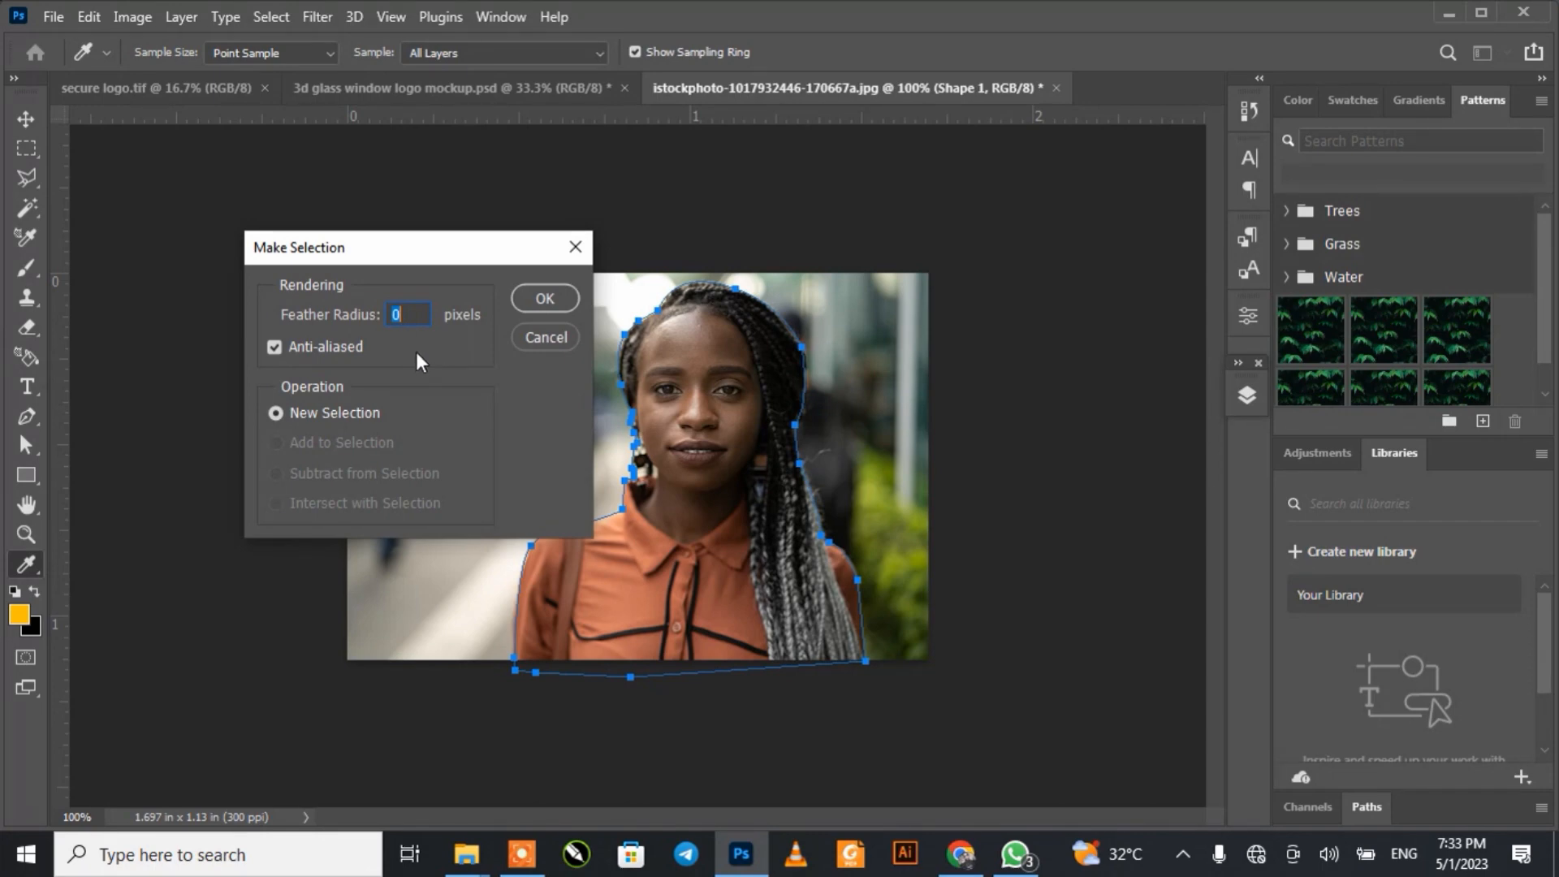
pyautogui.click(527, 307)
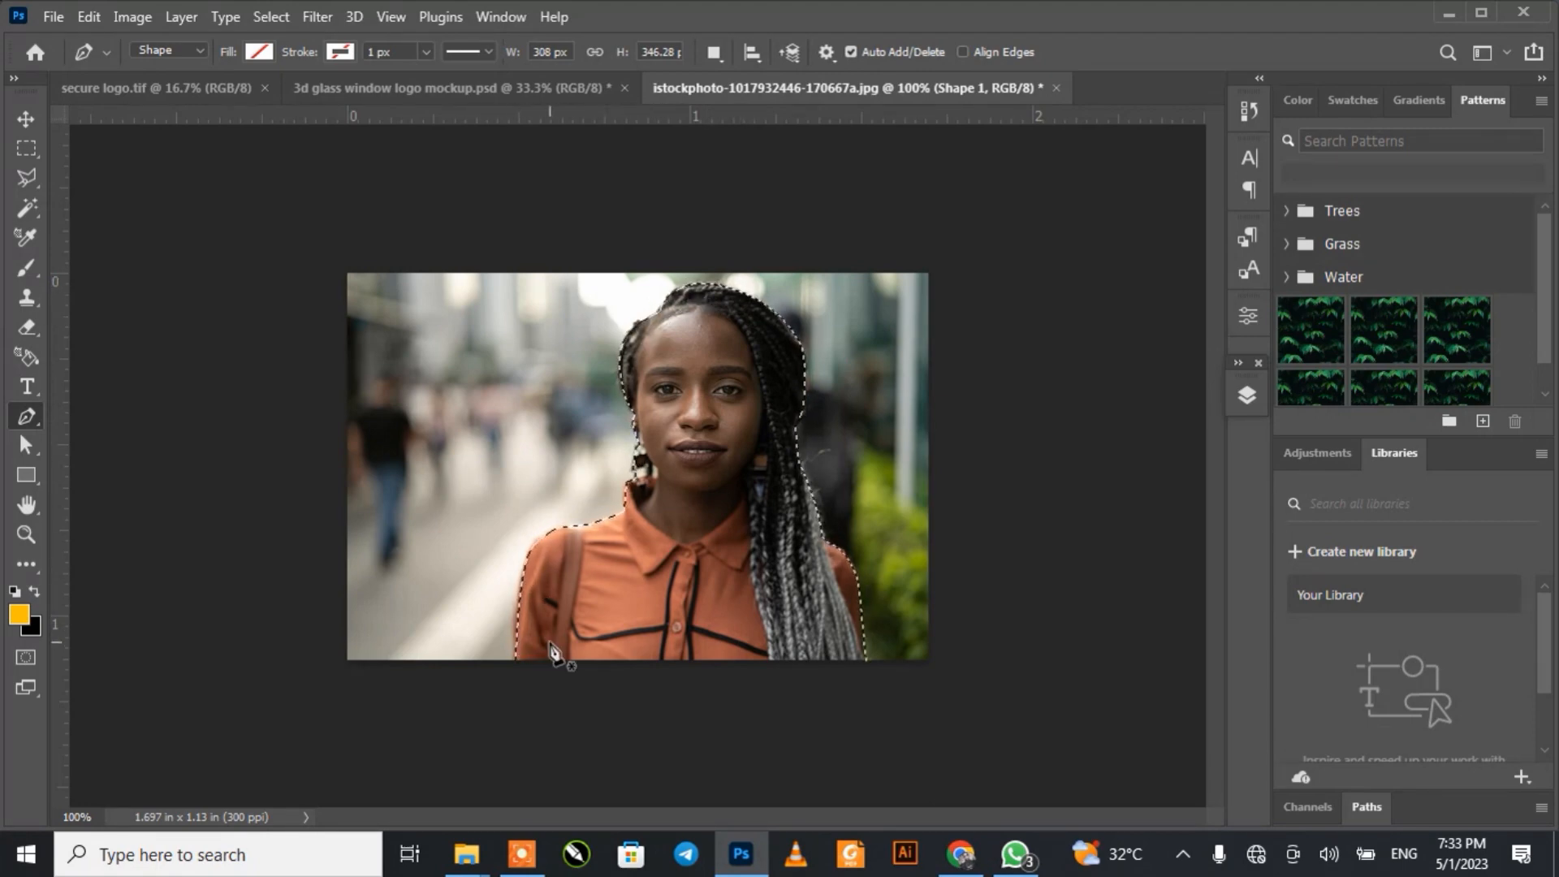
# Step: Invert the selection to cover the background around the woman, and make Layer 0 active
pyautogui.click(1243, 399)
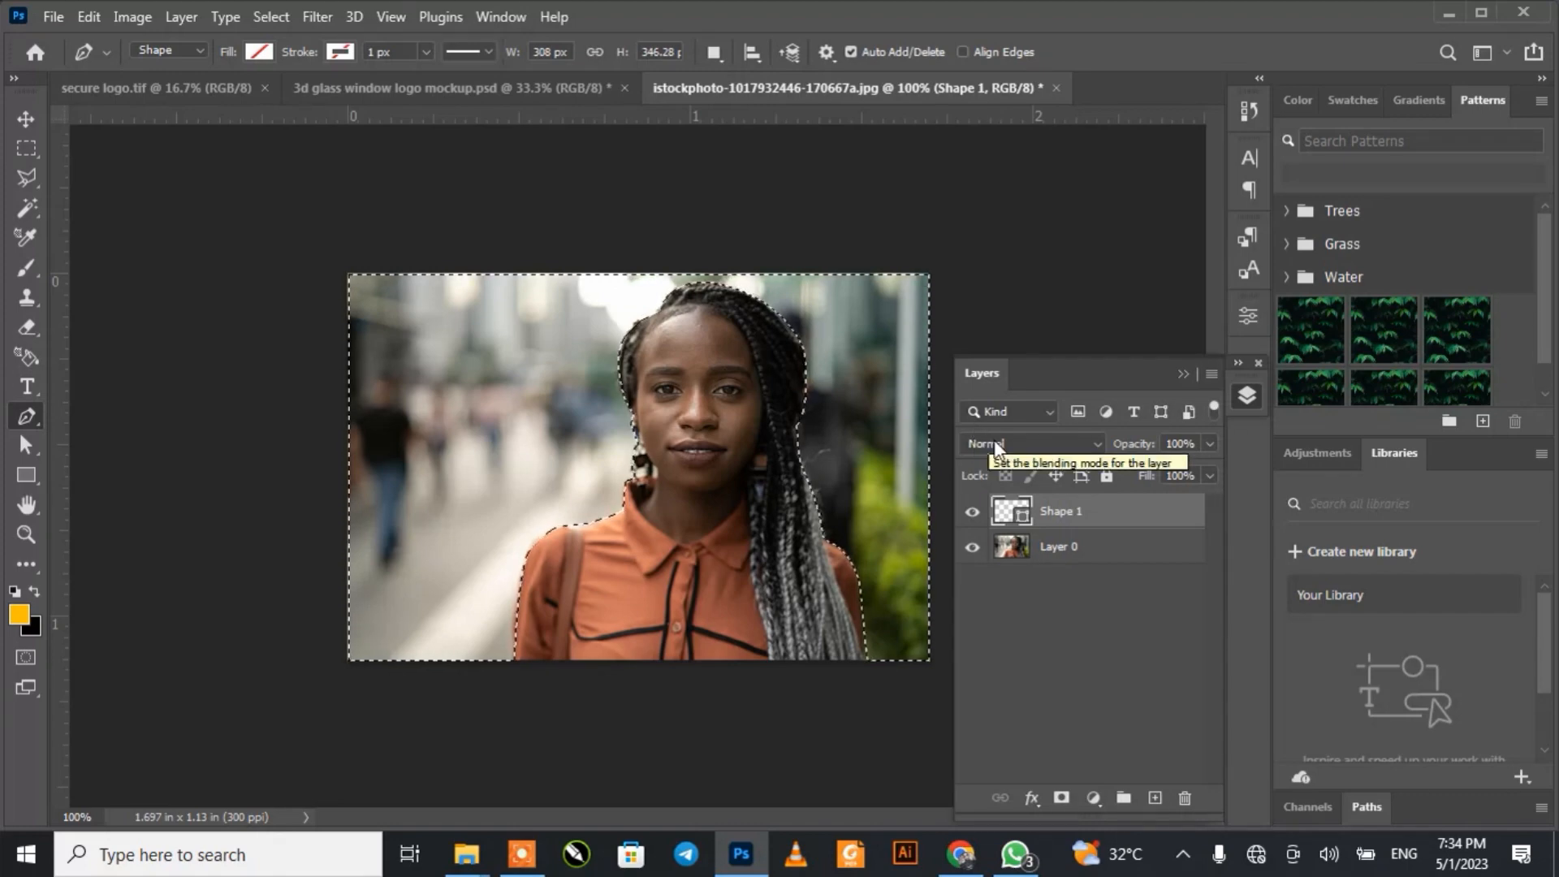
pyautogui.click(1042, 563)
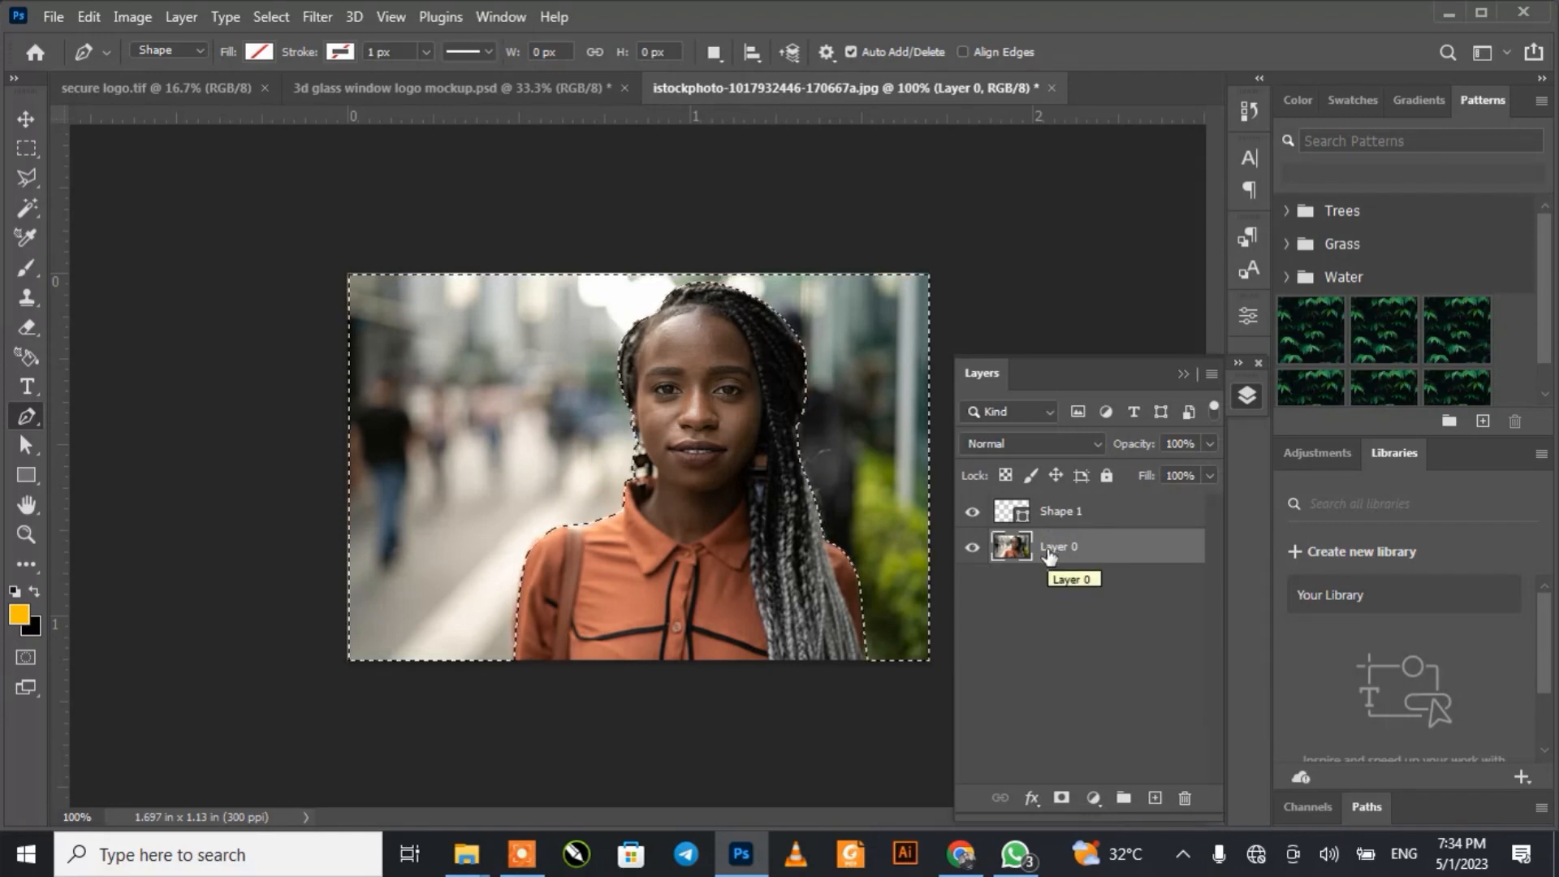
# Step: Toggle the visibility of Layer 0 to check that it holds the photo, leaving it shown
pyautogui.click(972, 548)
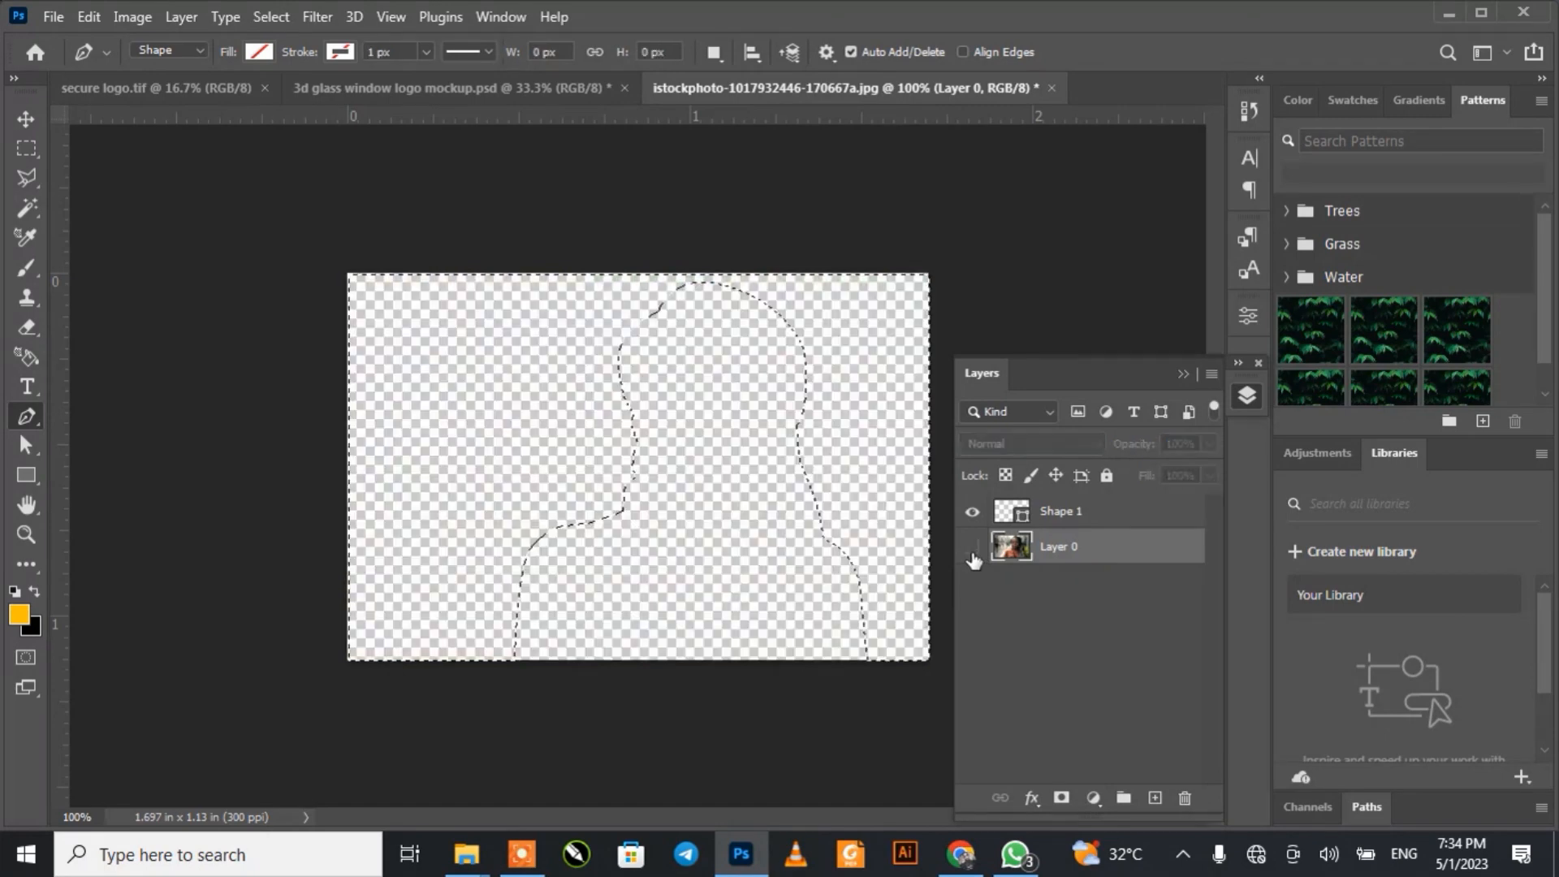
pyautogui.click(971, 549)
pyautogui.click(972, 549)
pyautogui.click(972, 549)
pyautogui.click(972, 549)
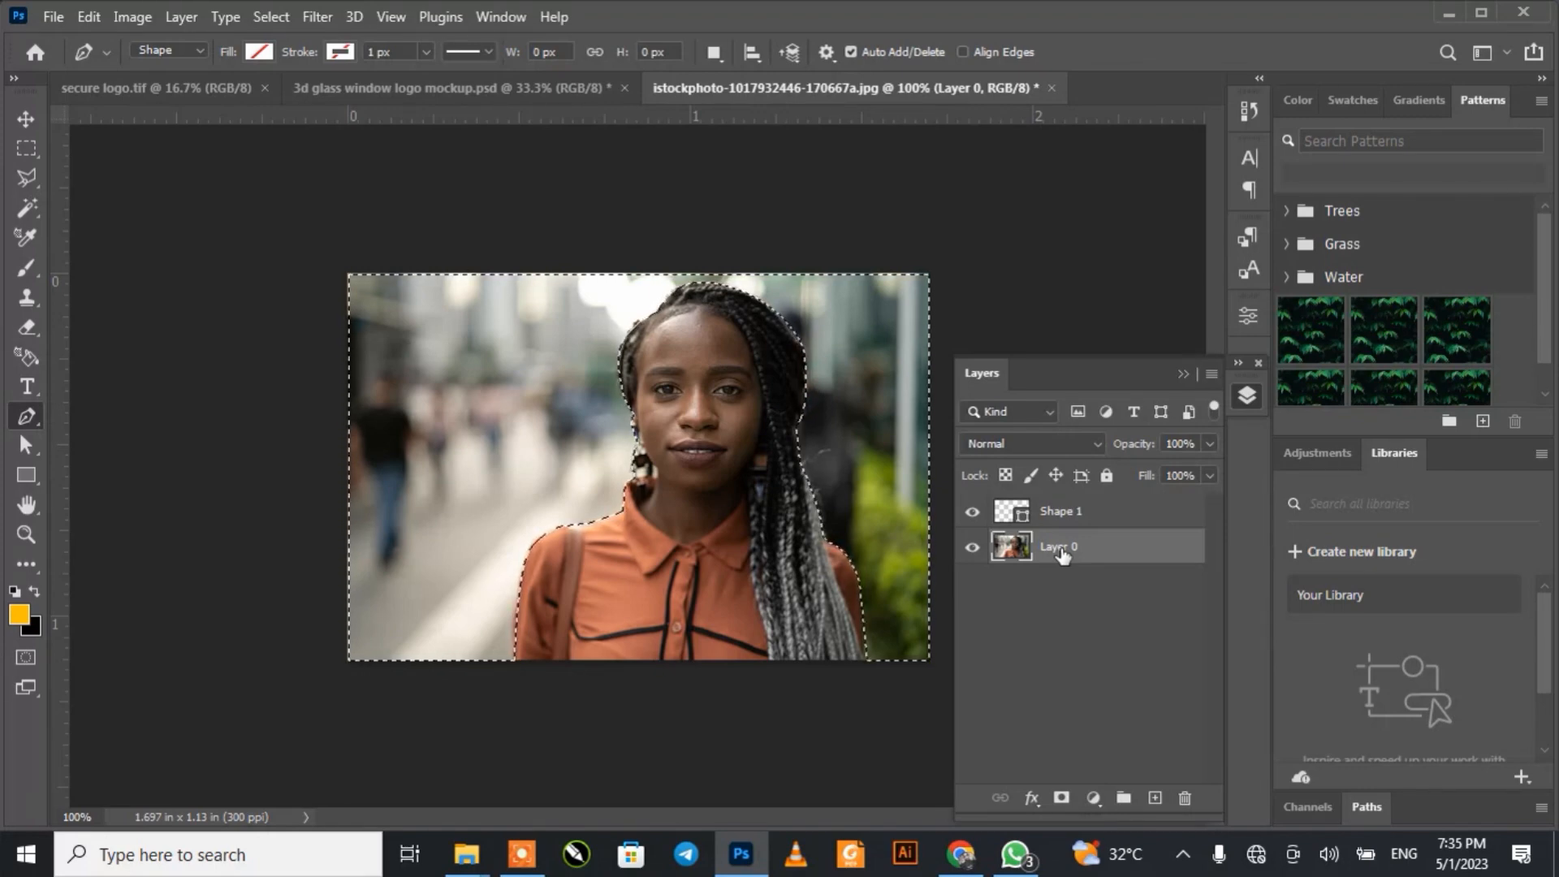
# Step: Delete the selected background from Layer 0 and deselect
pyautogui.press('Delete')
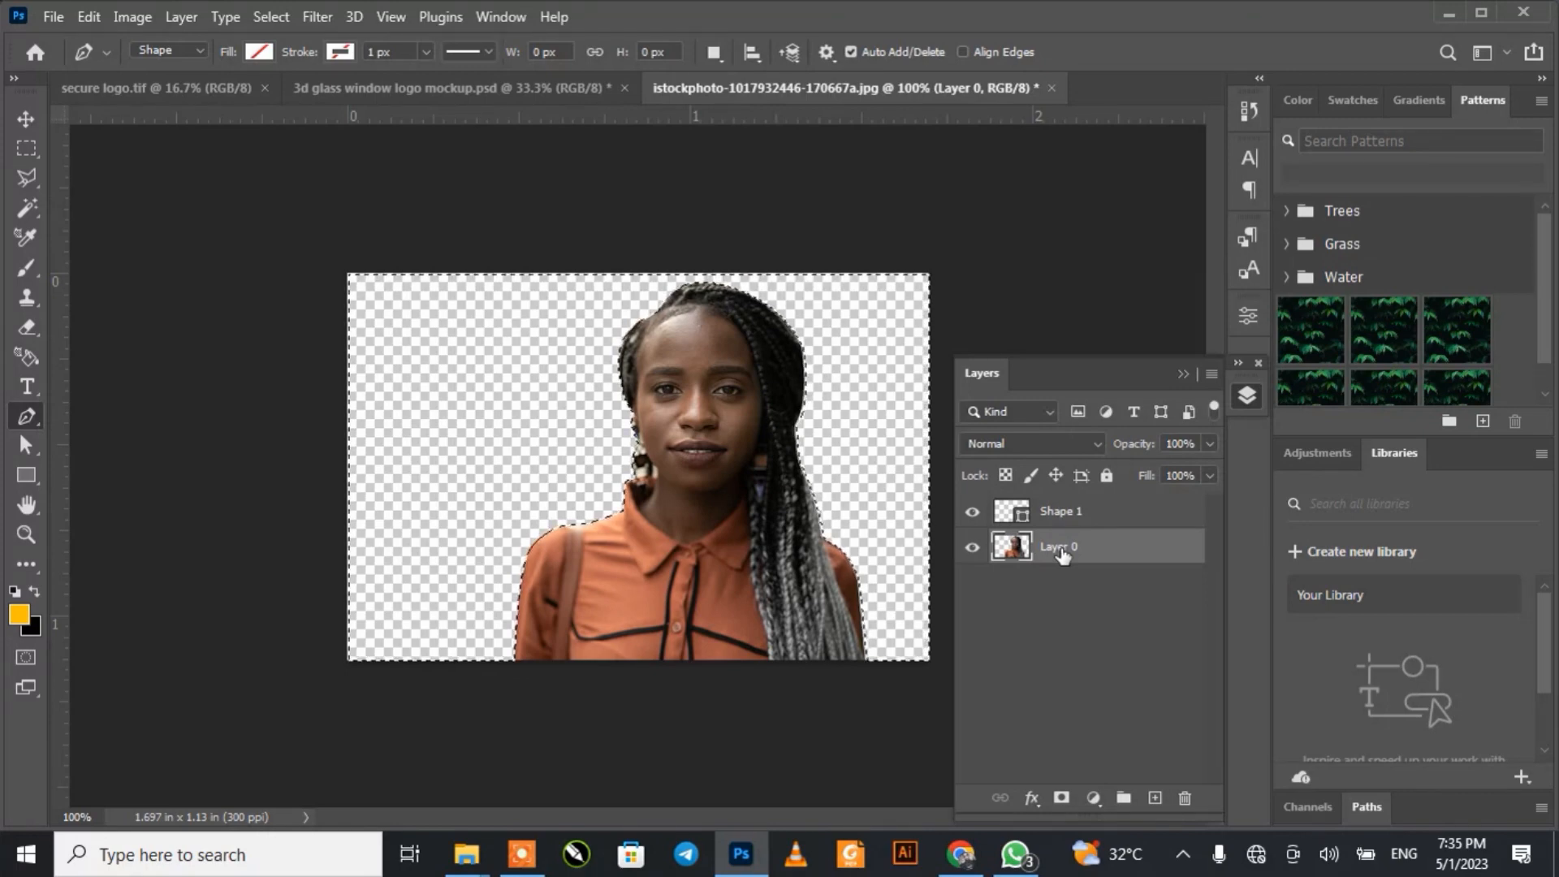
pyautogui.hotkey('ctrl', 'z')
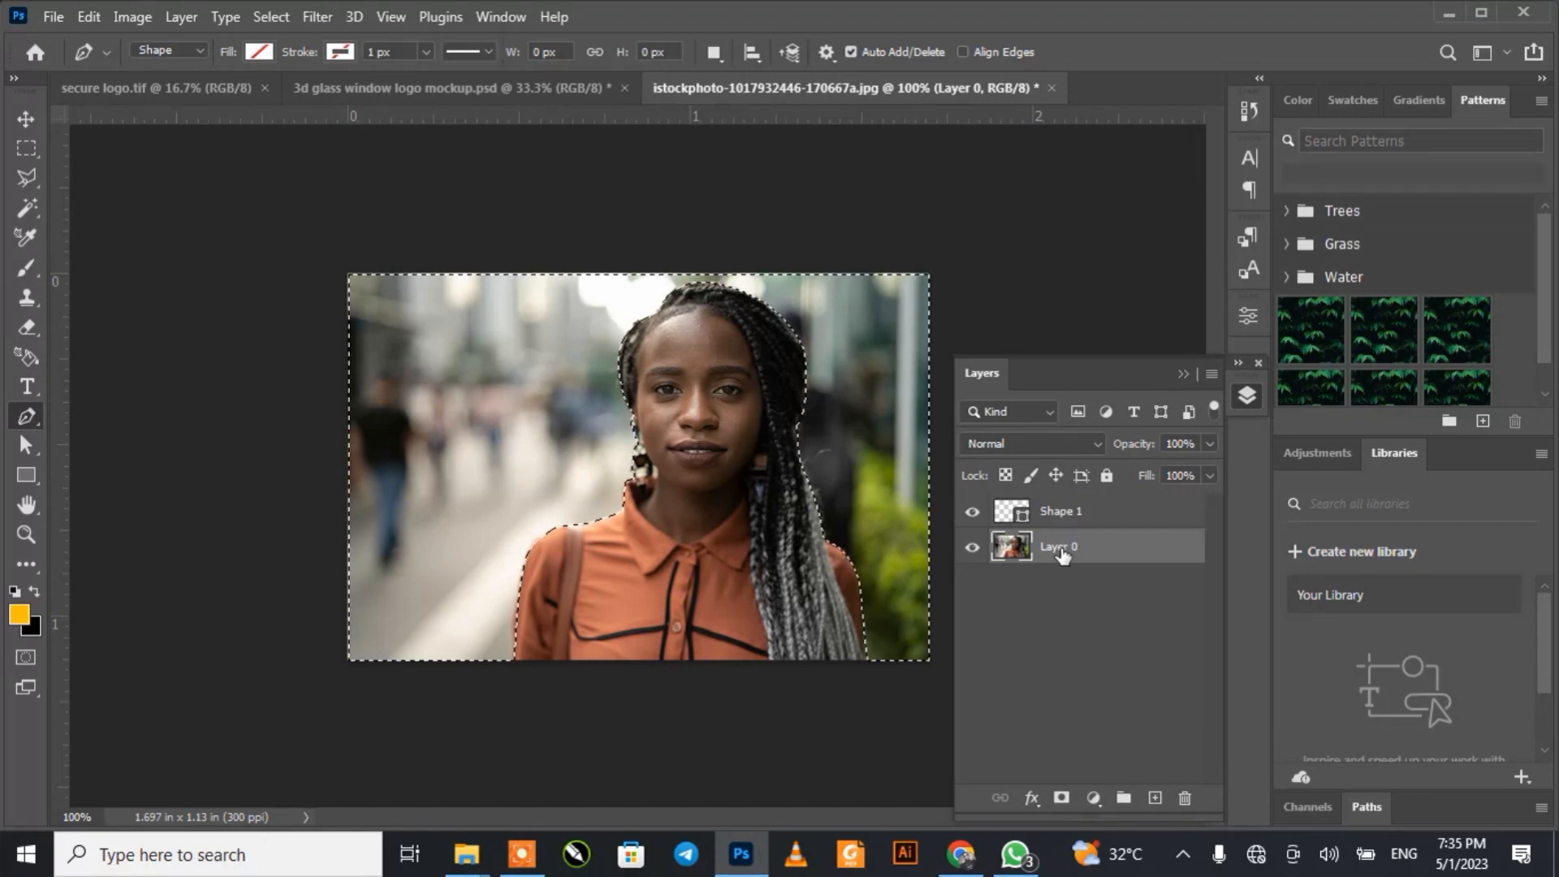
pyautogui.press('Delete')
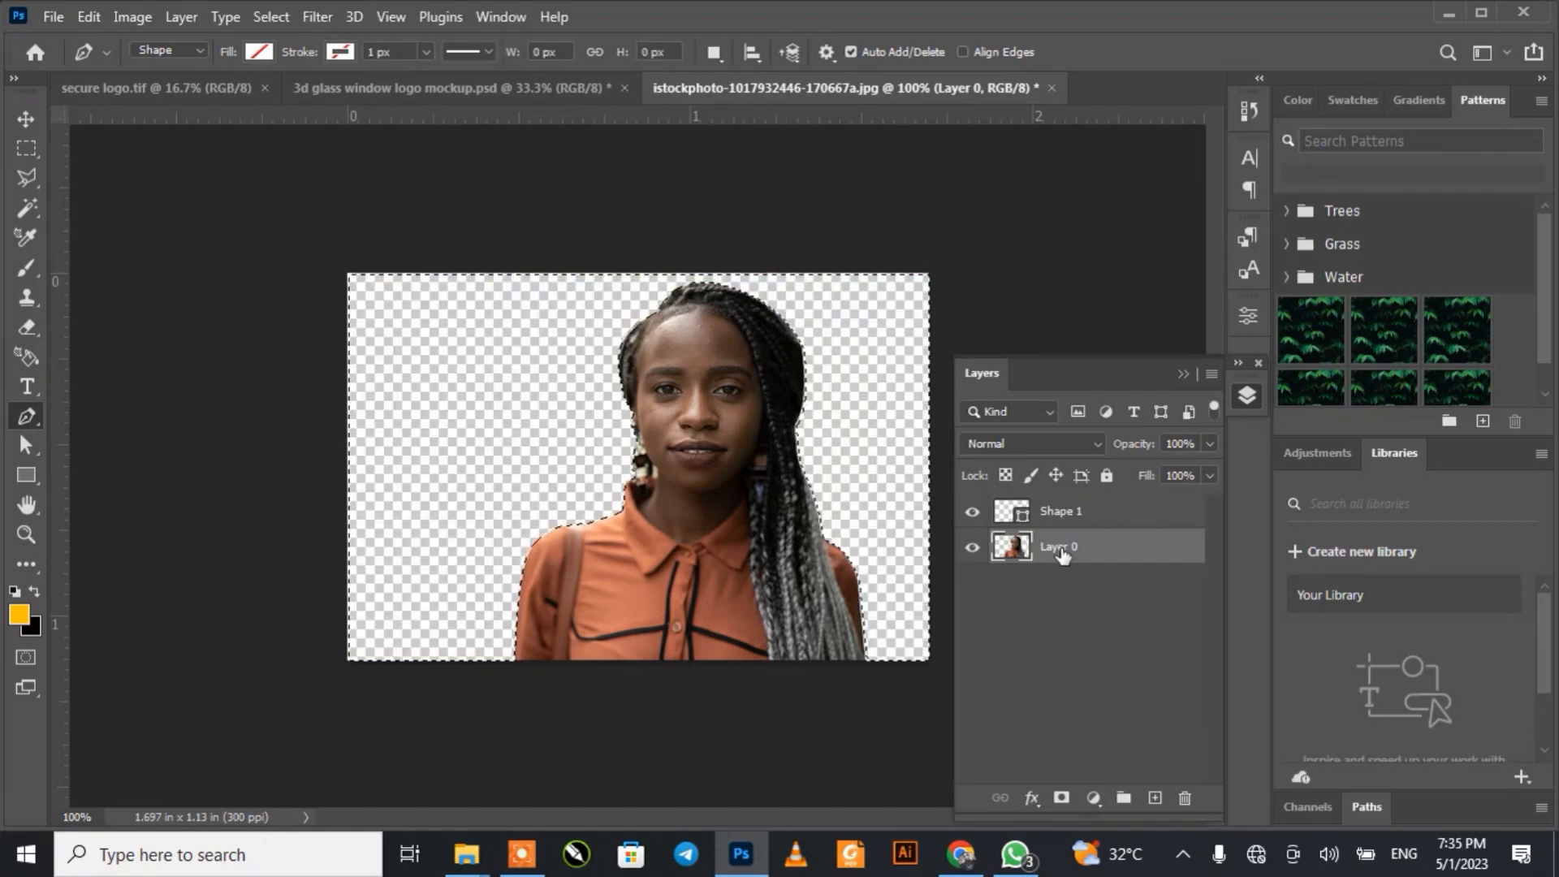
pyautogui.hotkey('ctrl', 'd')
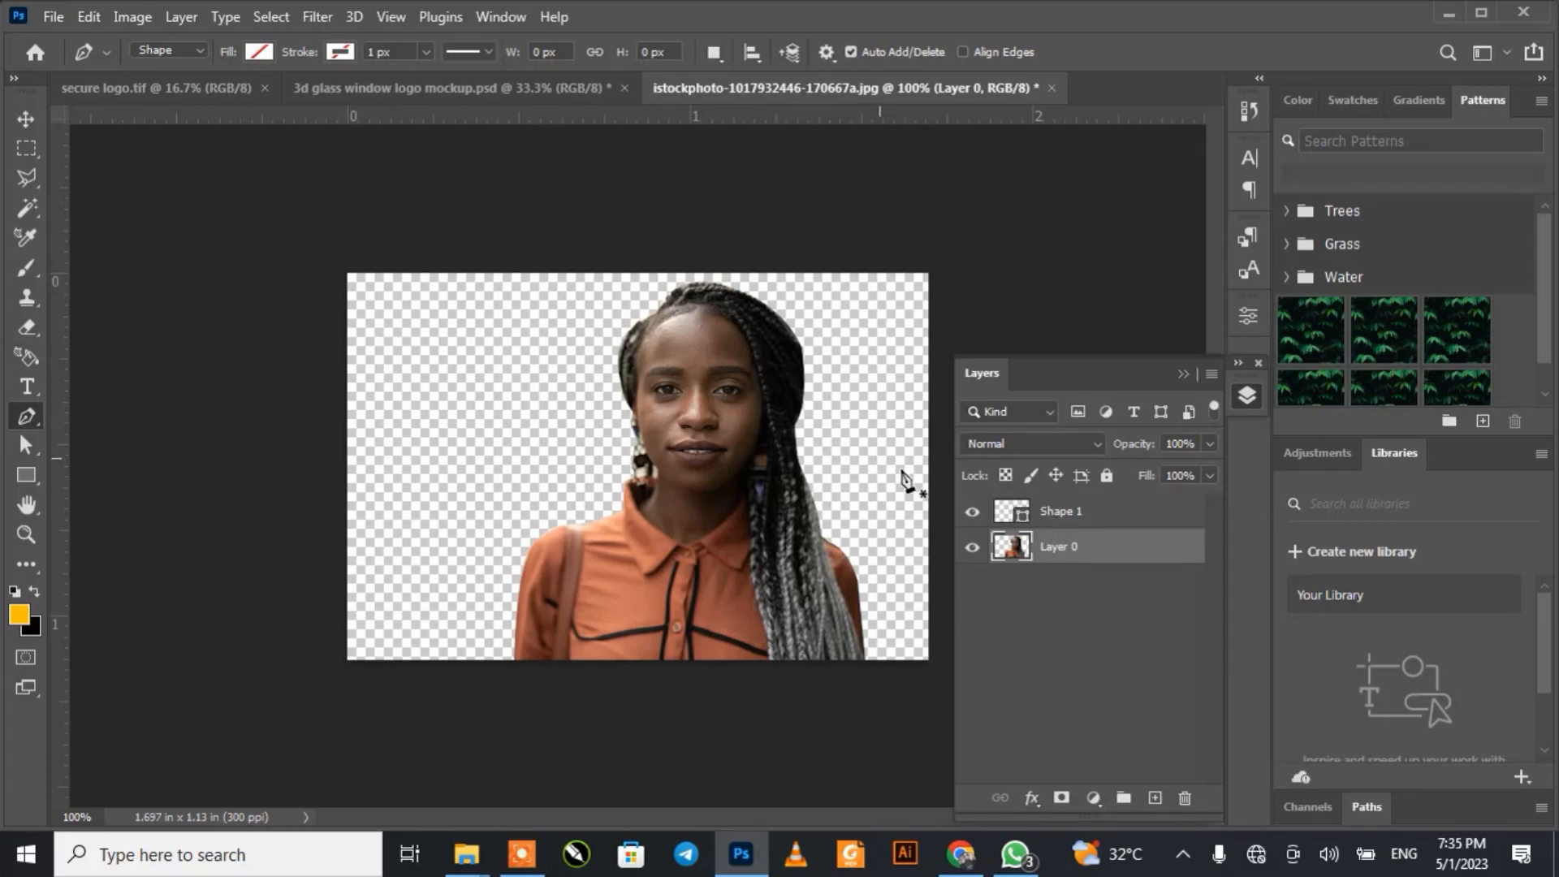
# Step: Delete the Shape 1 layer that holds the pen outline
pyautogui.click(1066, 521)
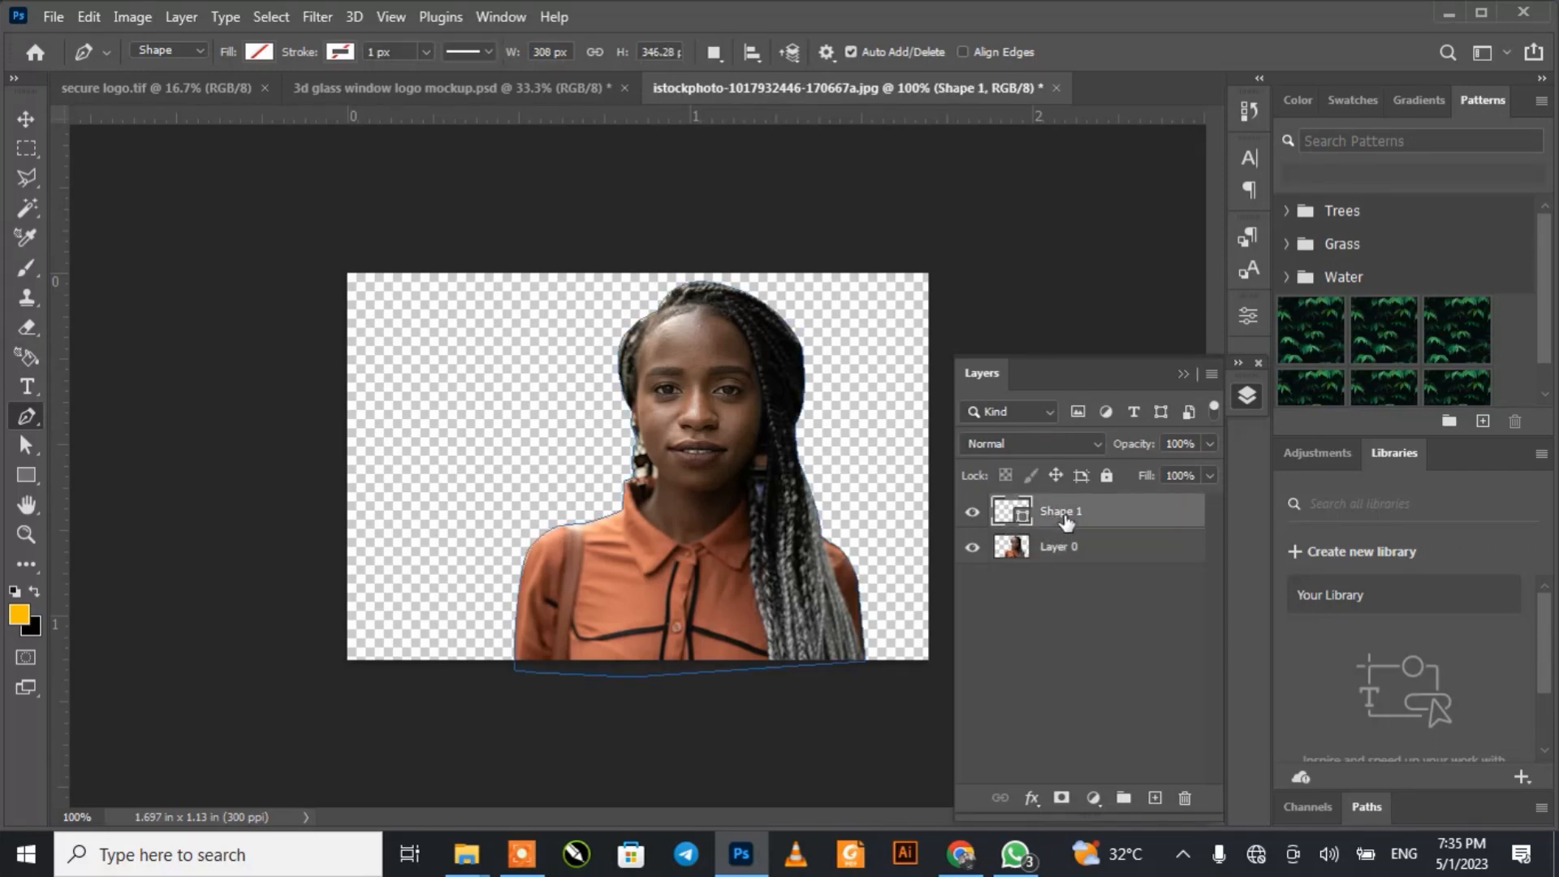
pyautogui.press('Delete')
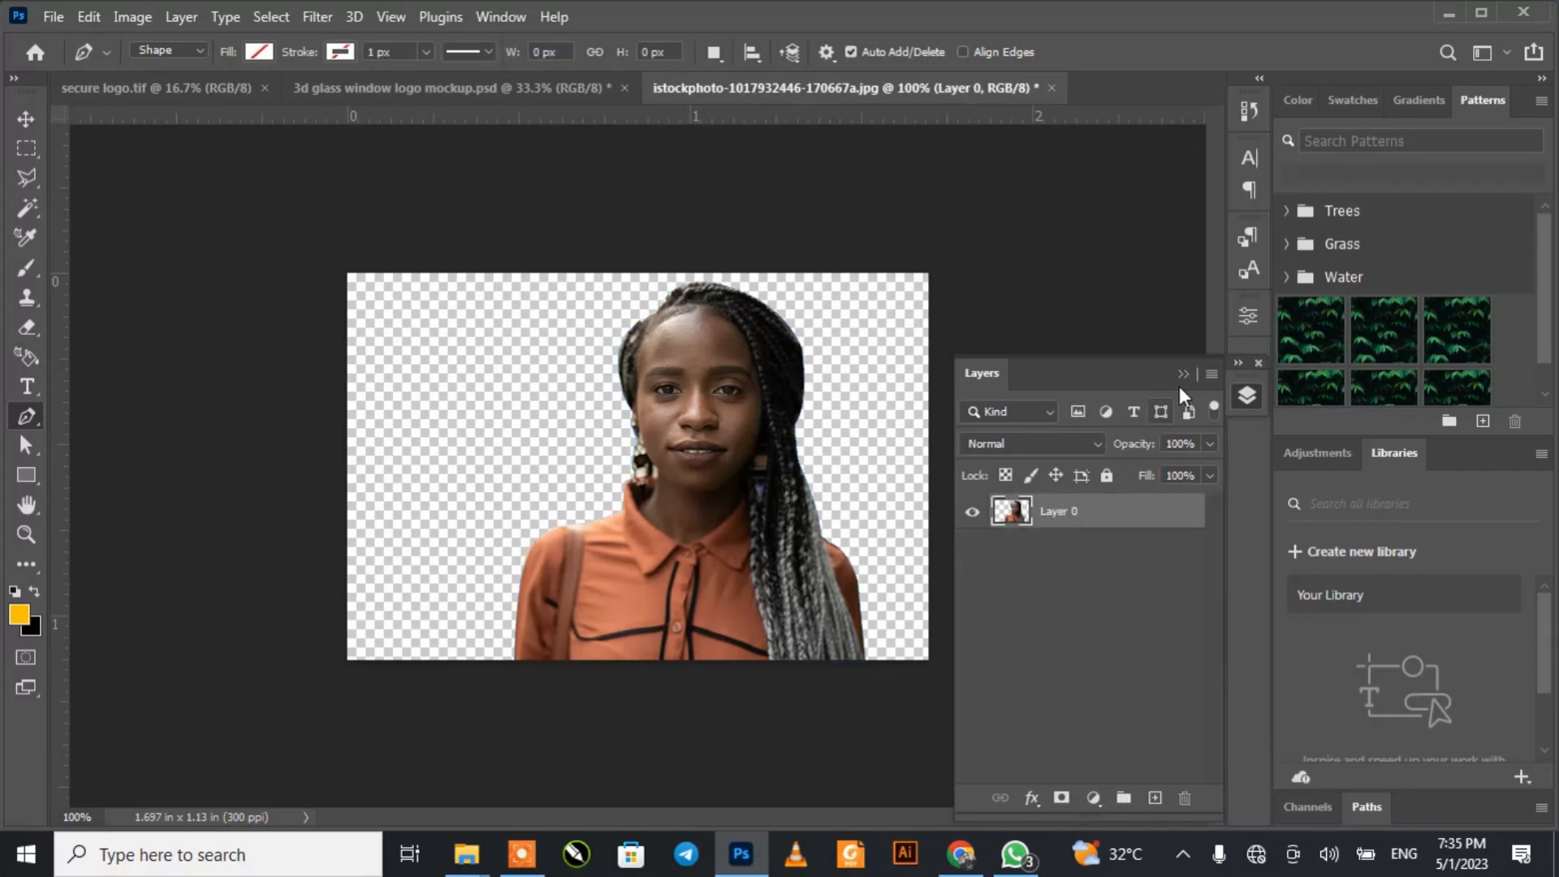
pyautogui.click(1183, 374)
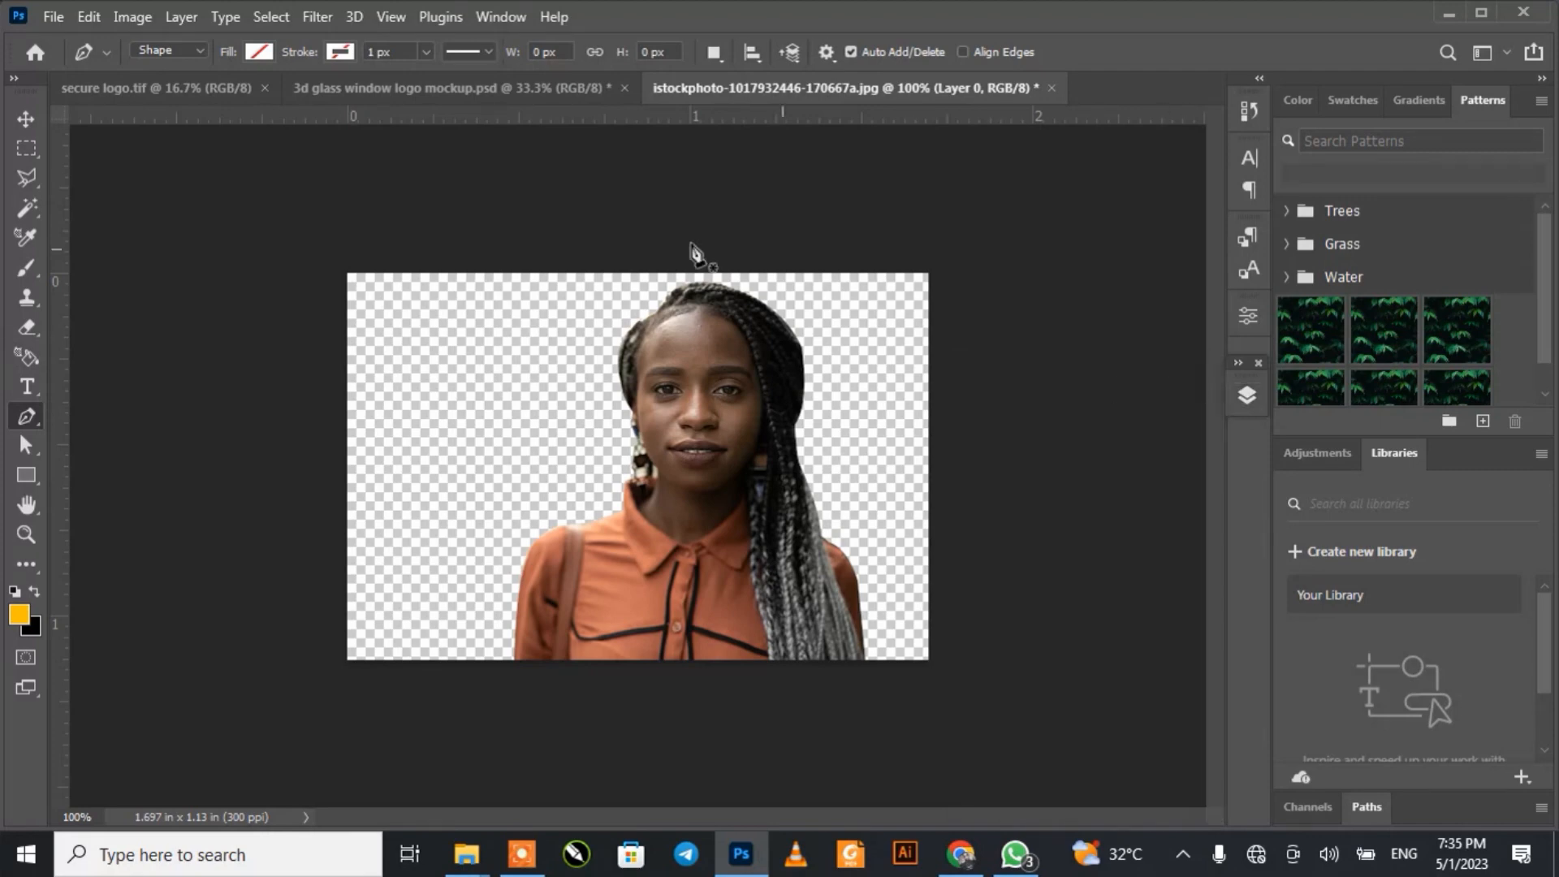
# Step: Move the cut-out portrait slightly left, nearer the centre of the canvas
pyautogui.click(23, 122)
pyautogui.moveTo(679, 520)
pyautogui.mouseDown()
pyautogui.moveTo(643, 570)
pyautogui.moveTo(622, 534)
pyautogui.moveTo(667, 592)
pyautogui.moveTo(609, 564)
pyautogui.moveTo(737, 426)
pyautogui.moveTo(649, 585)
pyautogui.moveTo(553, 494)
pyautogui.moveTo(655, 508)
pyautogui.moveTo(713, 589)
pyautogui.moveTo(641, 564)
pyautogui.moveTo(602, 490)
pyautogui.moveTo(667, 531)
pyautogui.moveTo(641, 544)
pyautogui.moveTo(661, 528)
pyautogui.moveTo(684, 564)
pyautogui.moveTo(679, 529)
pyautogui.mouseUp()
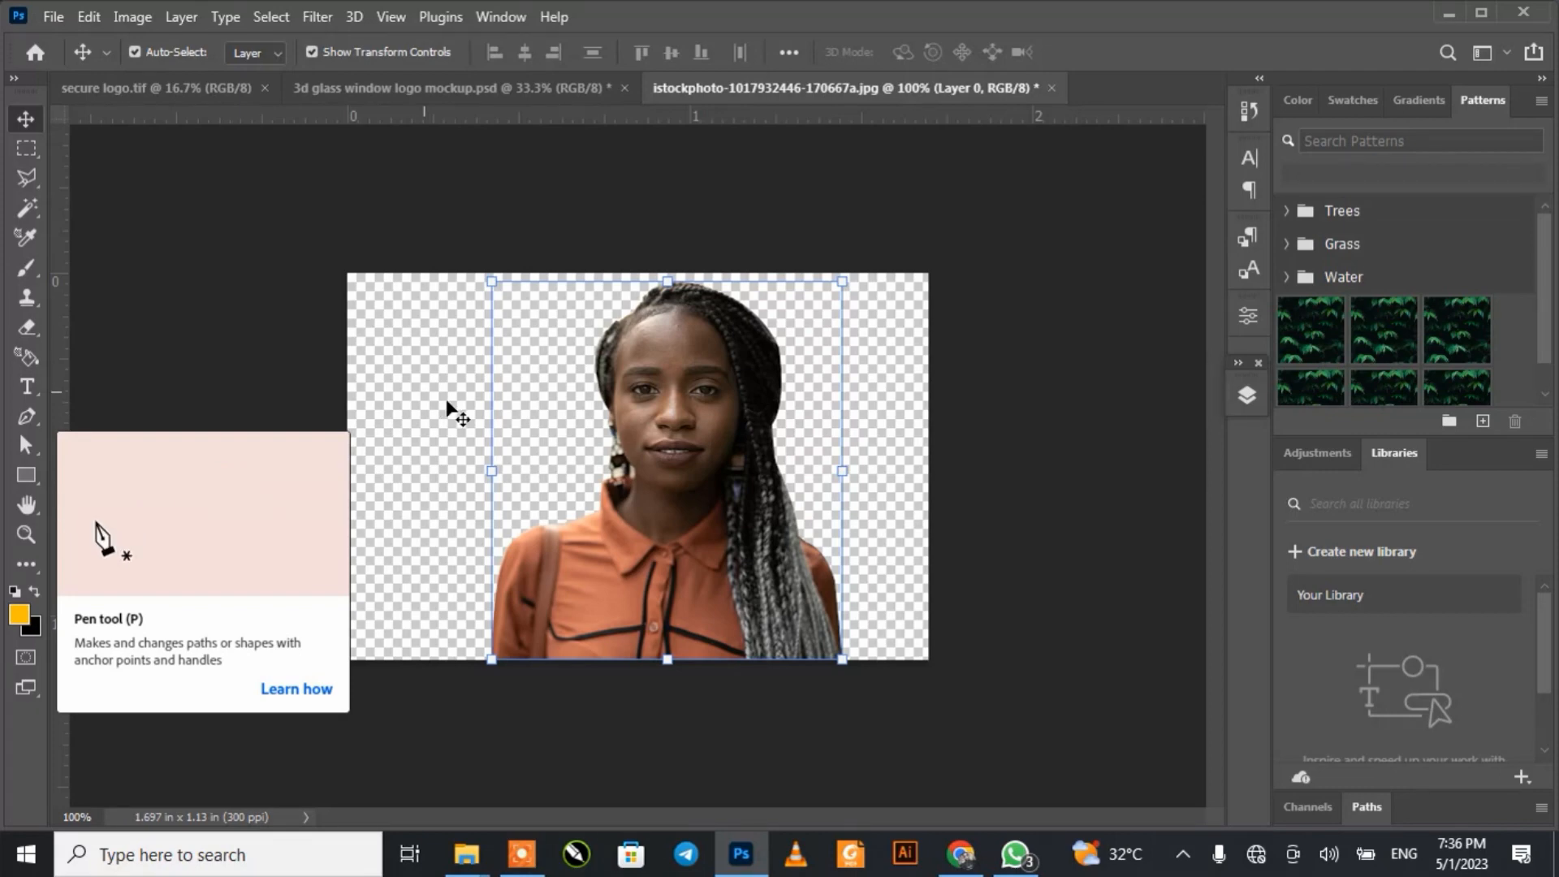
pyautogui.moveTo(667, 448)
pyautogui.mouseDown()
pyautogui.moveTo(632, 427)
pyautogui.moveTo(653, 435)
pyautogui.moveTo(602, 442)
pyautogui.moveTo(675, 442)
pyautogui.mouseUp()
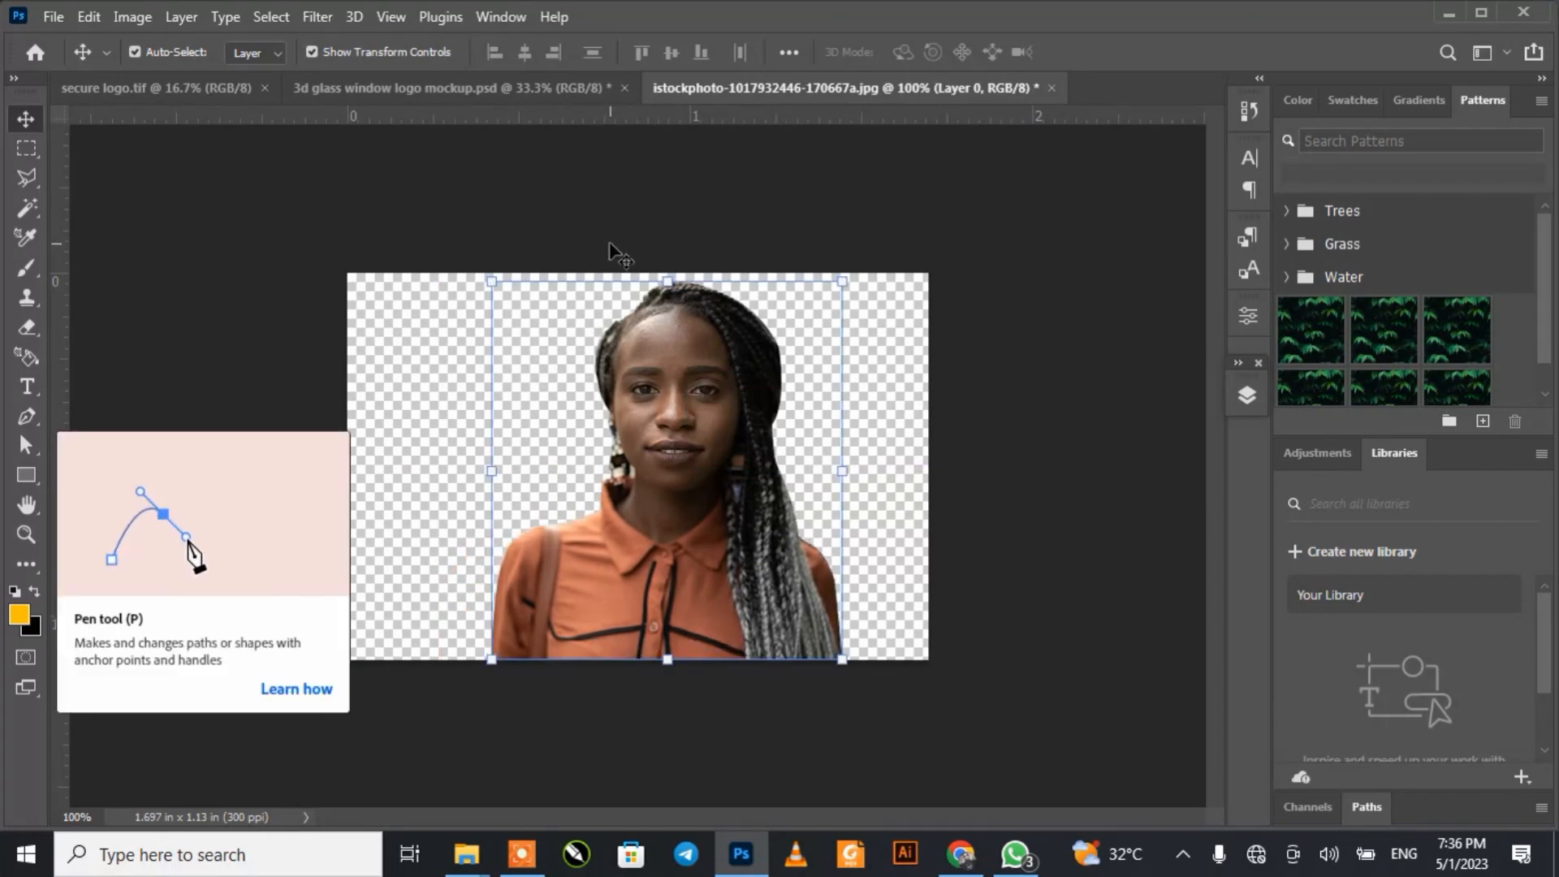